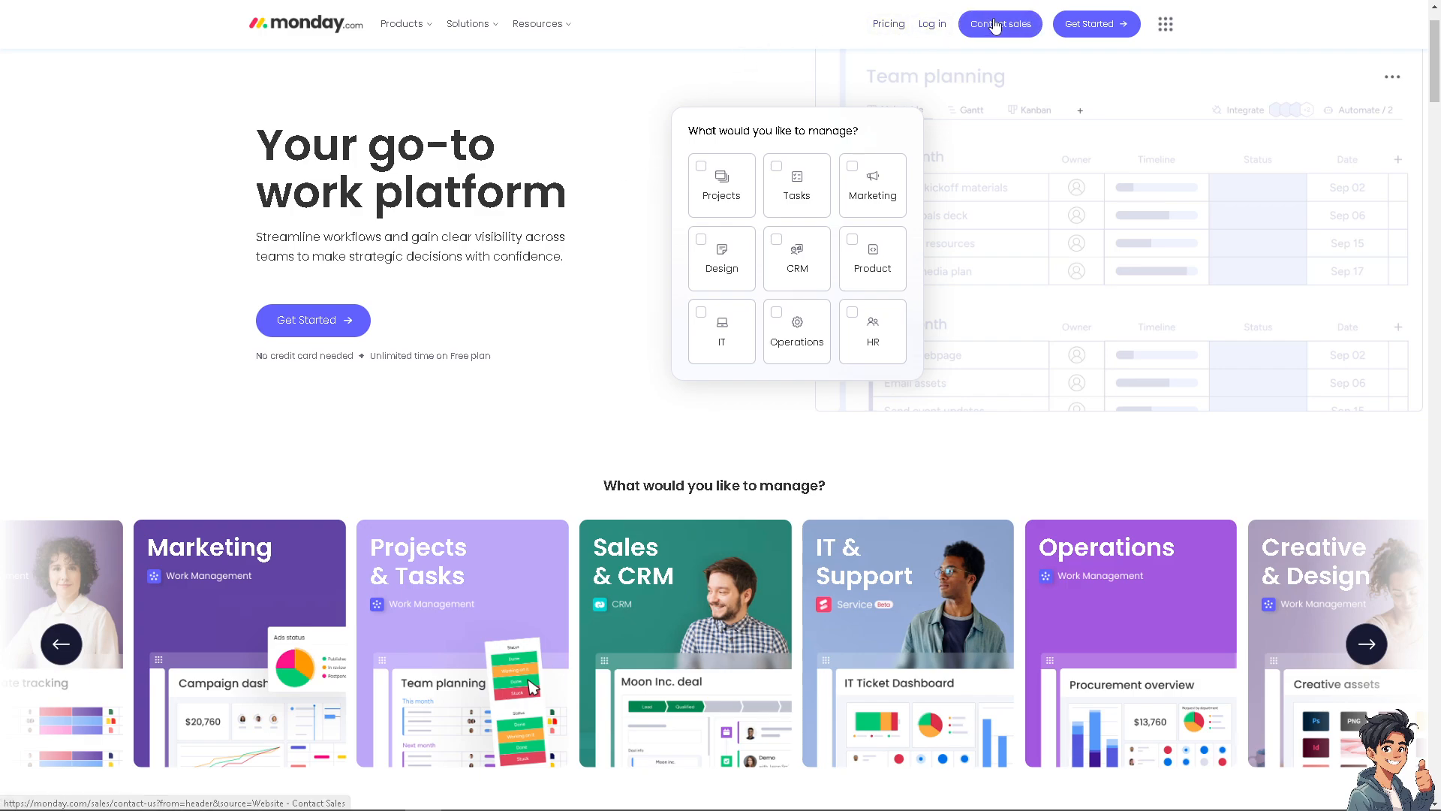
# Step: Start signing up for monday.com from the homepage's Get Started button
pyautogui.click(319, 329)
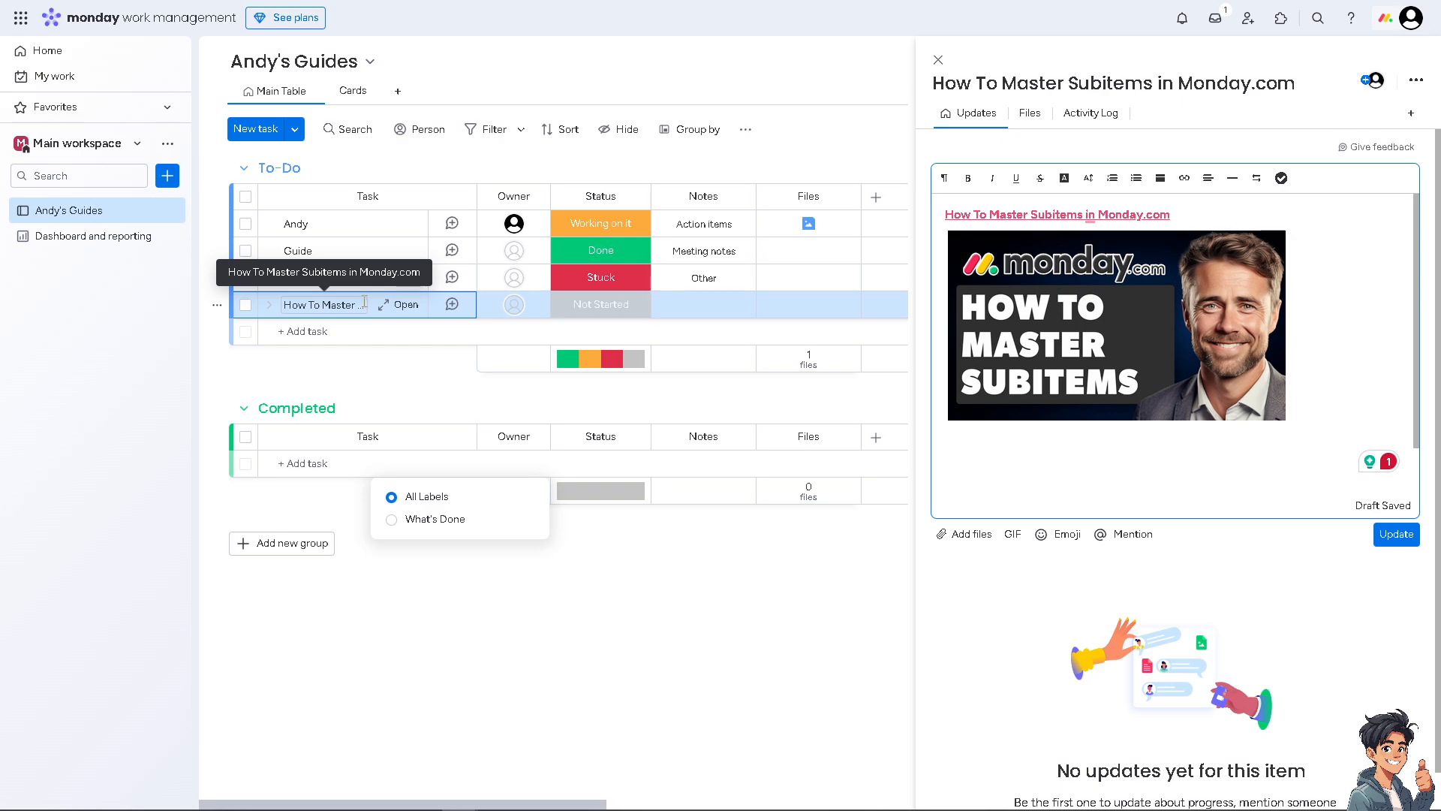
# Step: Add a new subitem named Subitem under the How To Master Subitems in Monday.com task
pyautogui.click(453, 307)
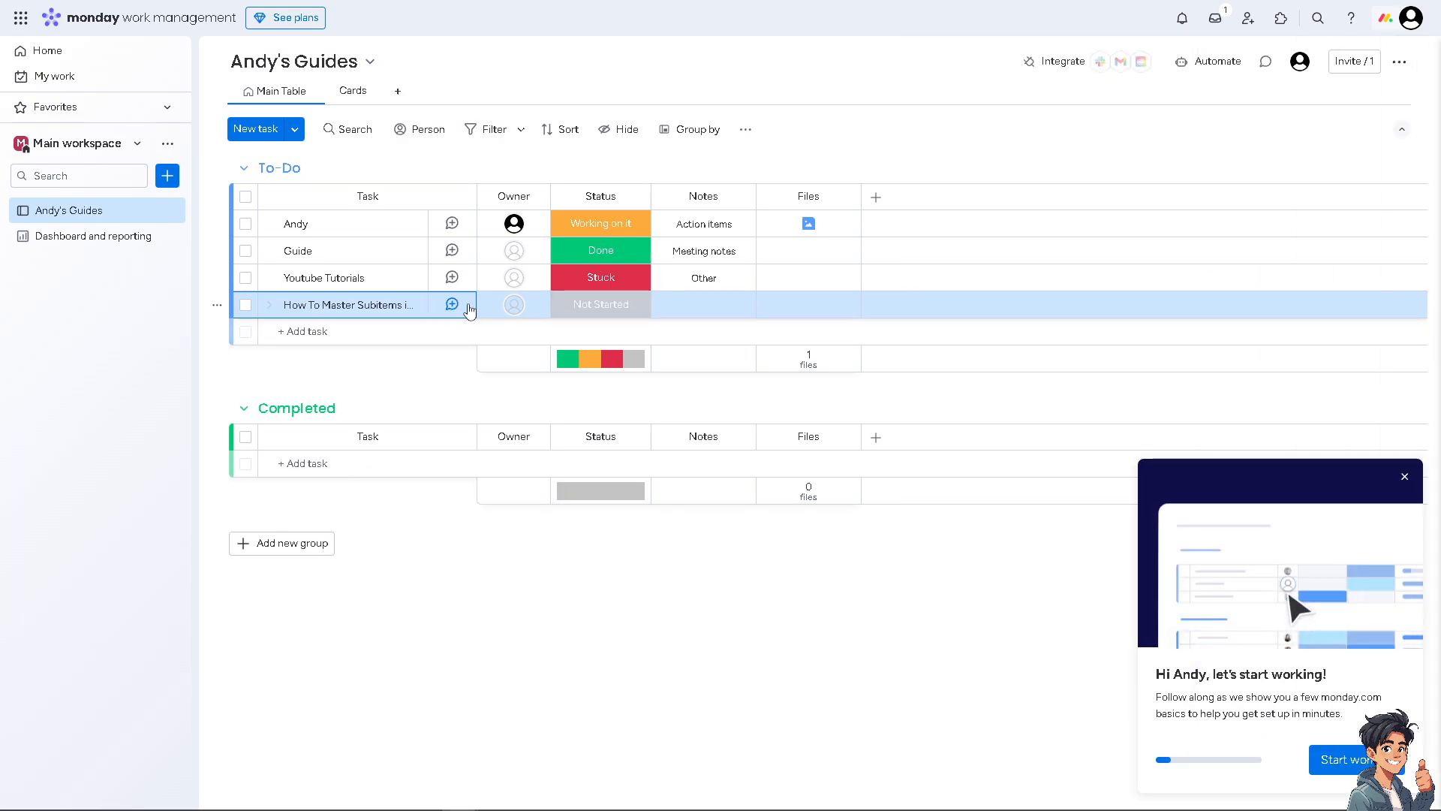
pyautogui.click(452, 305)
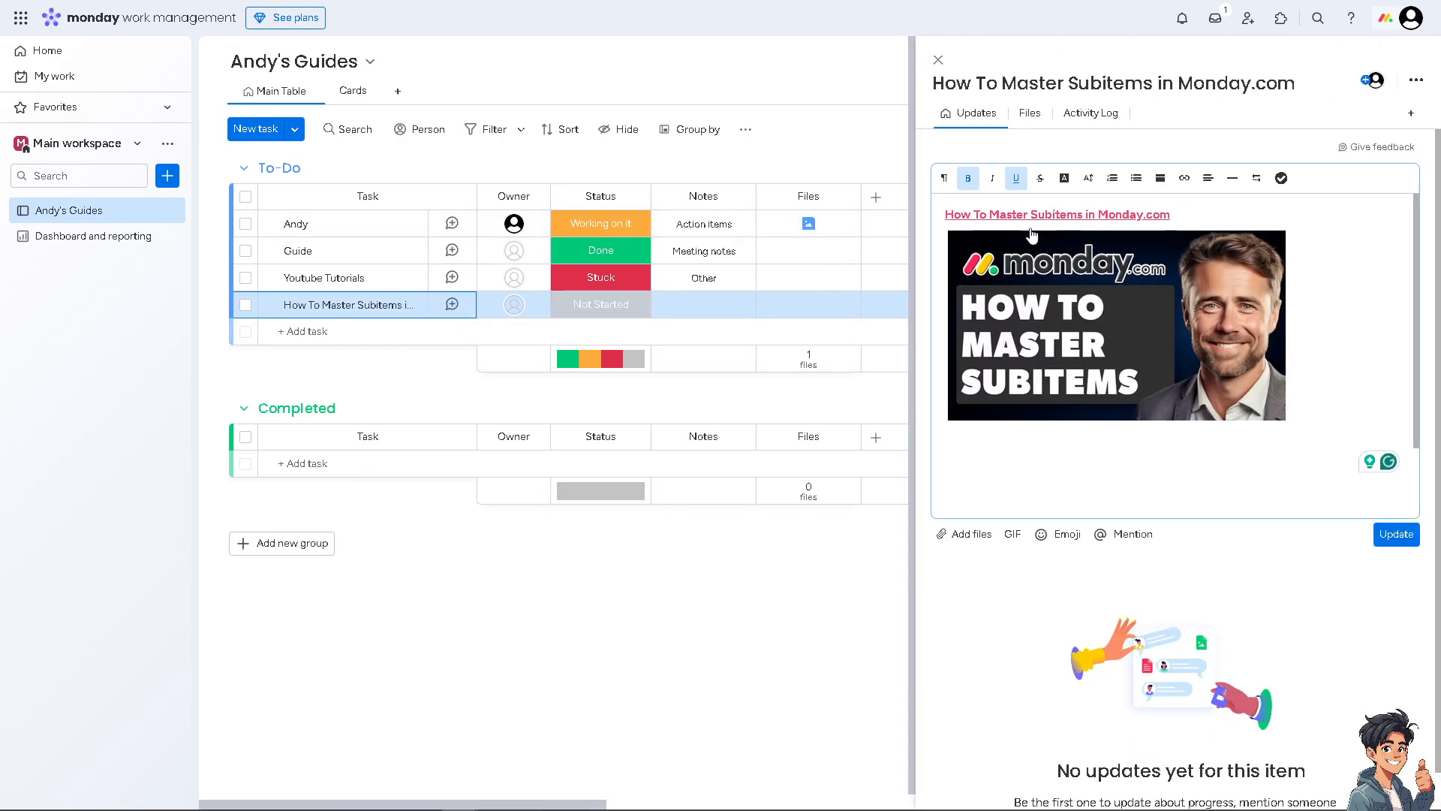
pyautogui.rightClick(365, 306)
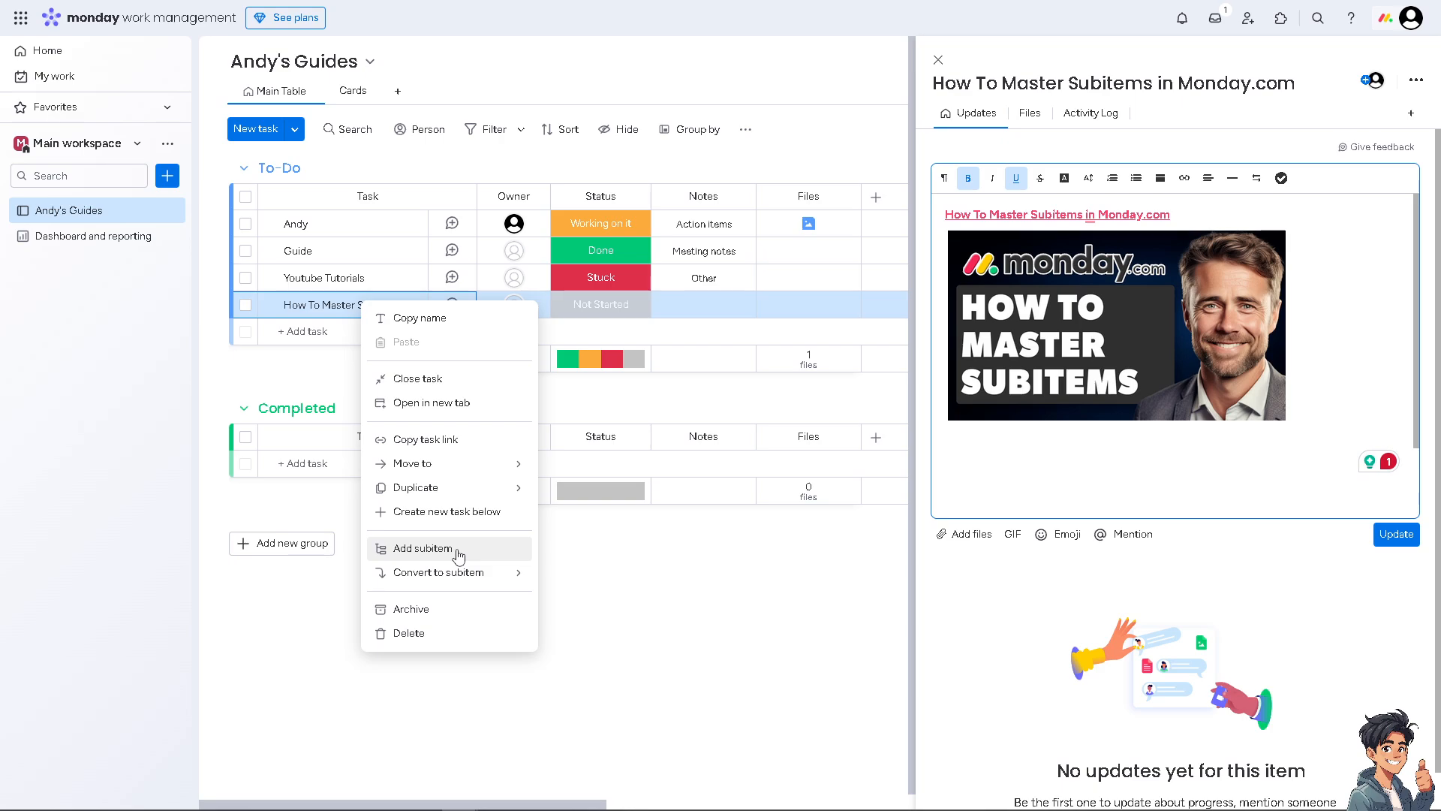
pyautogui.click(459, 553)
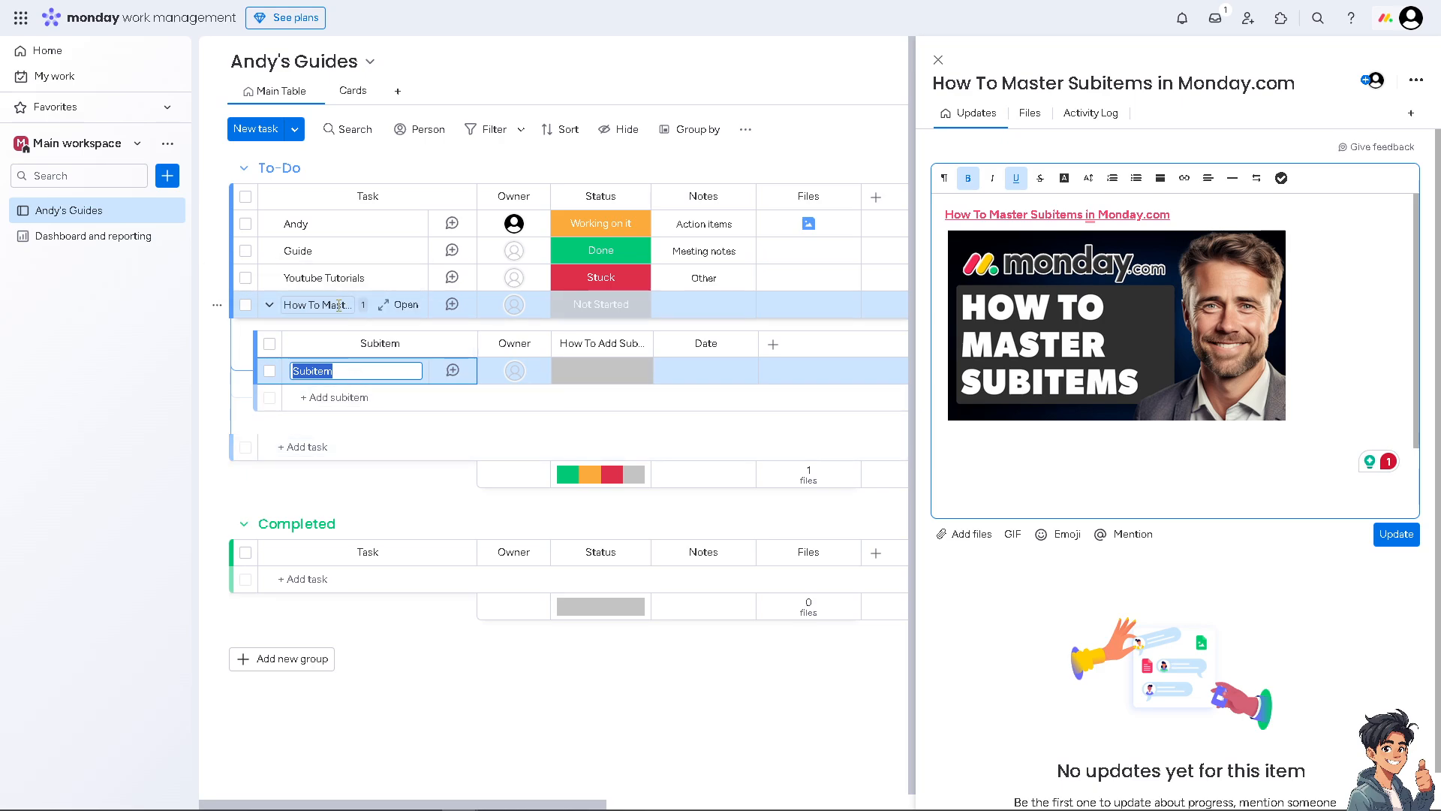
# Step: Rename the subitem to 'Subitem to Master' and open its updates panel
pyautogui.click(338, 370)
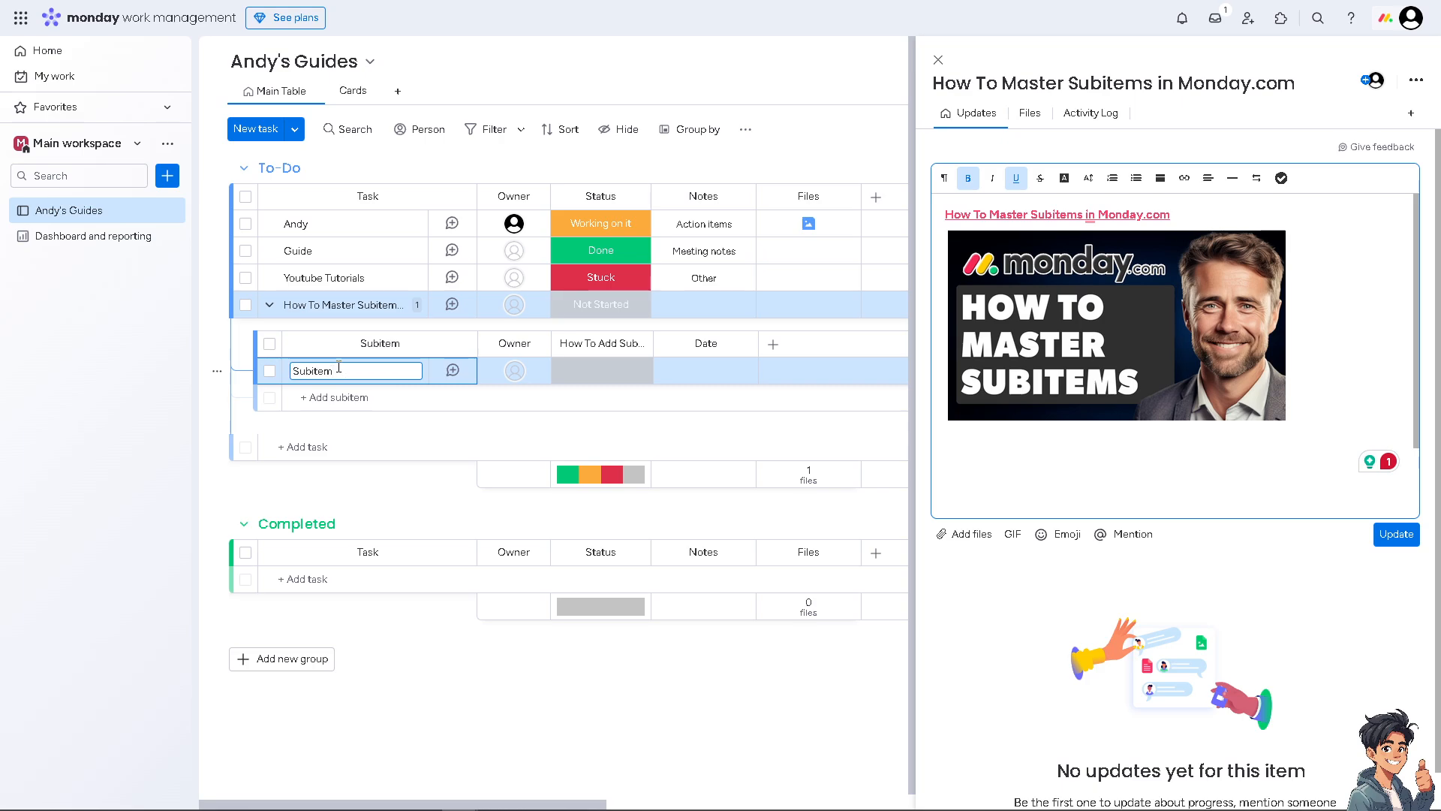
pyautogui.write('to Master')
pyautogui.press('Return')
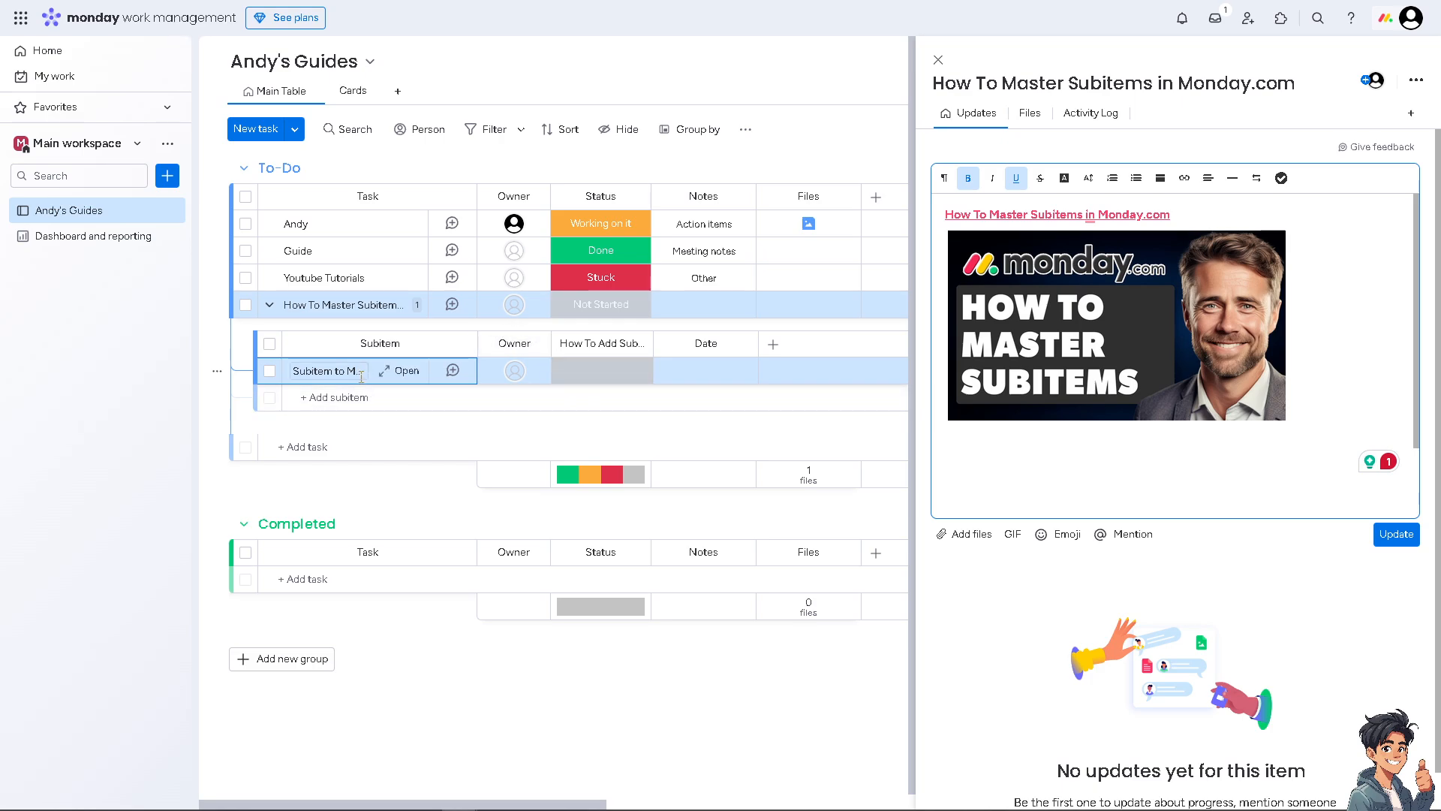
pyautogui.click(320, 371)
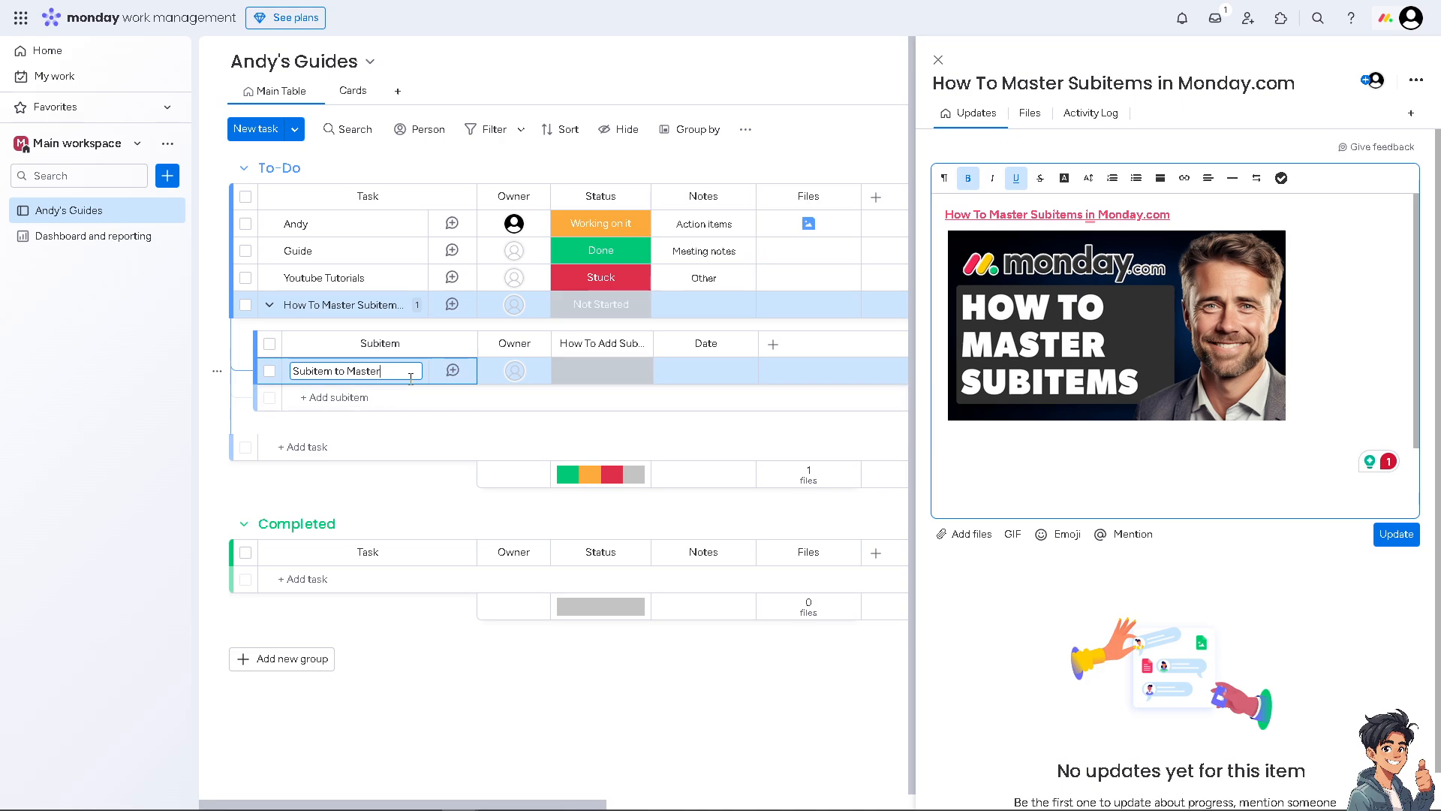
pyautogui.click(454, 371)
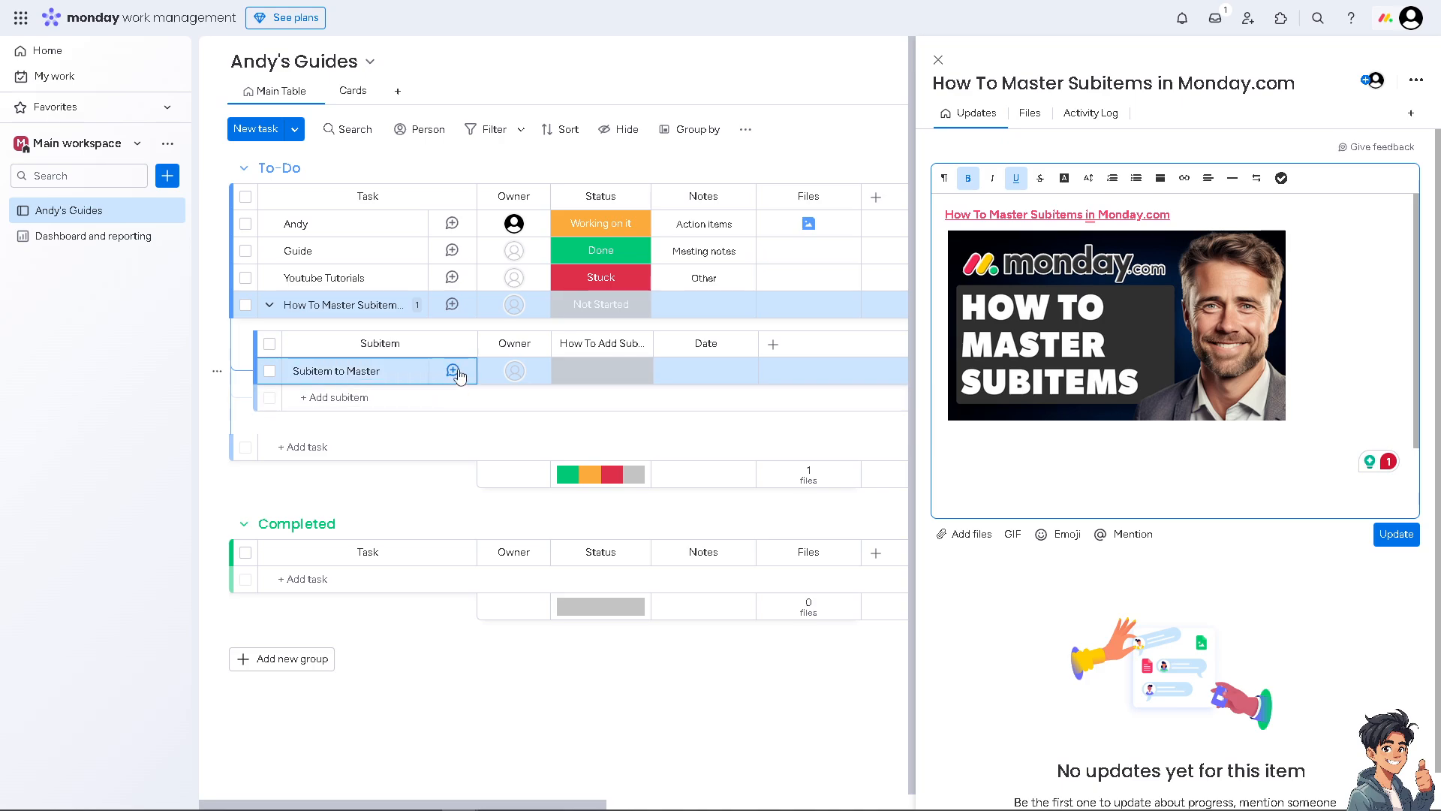
pyautogui.click(453, 371)
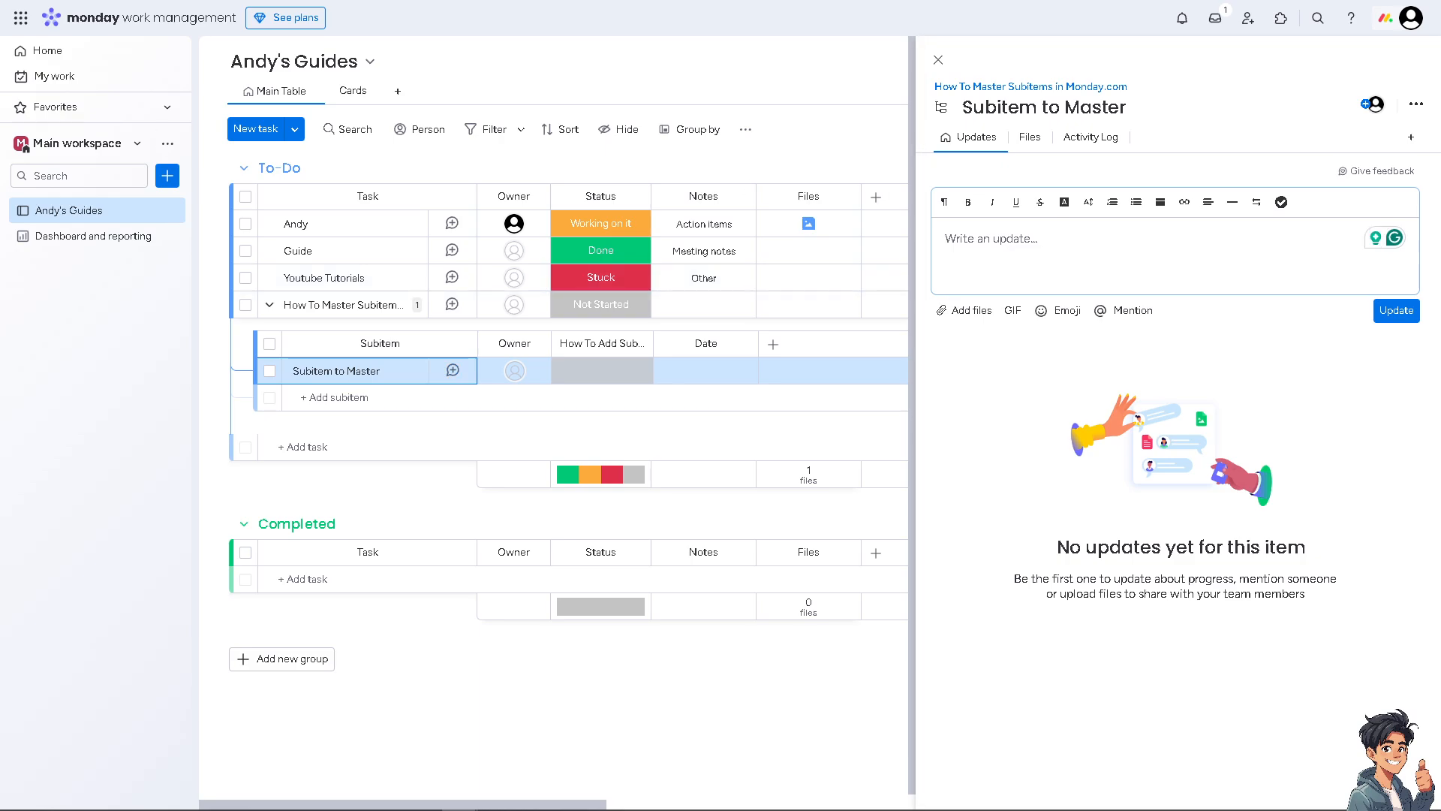
# Step: Fill the Subitem to Master update with the guide title, woman-at-desk GIF, thumbnail and cartoon images
pyautogui.click(1052, 235)
pyautogui.write('How To Master Subitems in Monday.com')
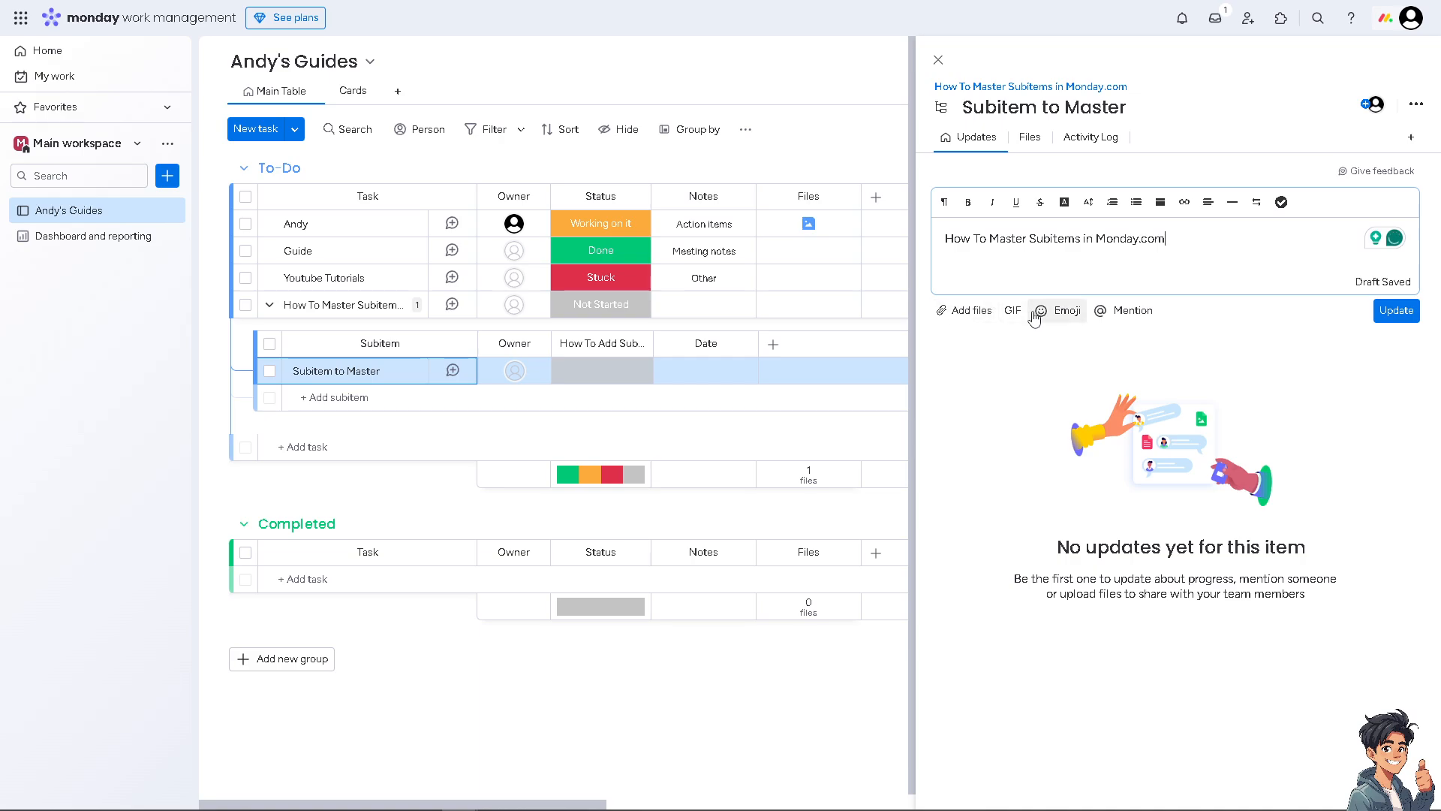
pyautogui.click(1163, 266)
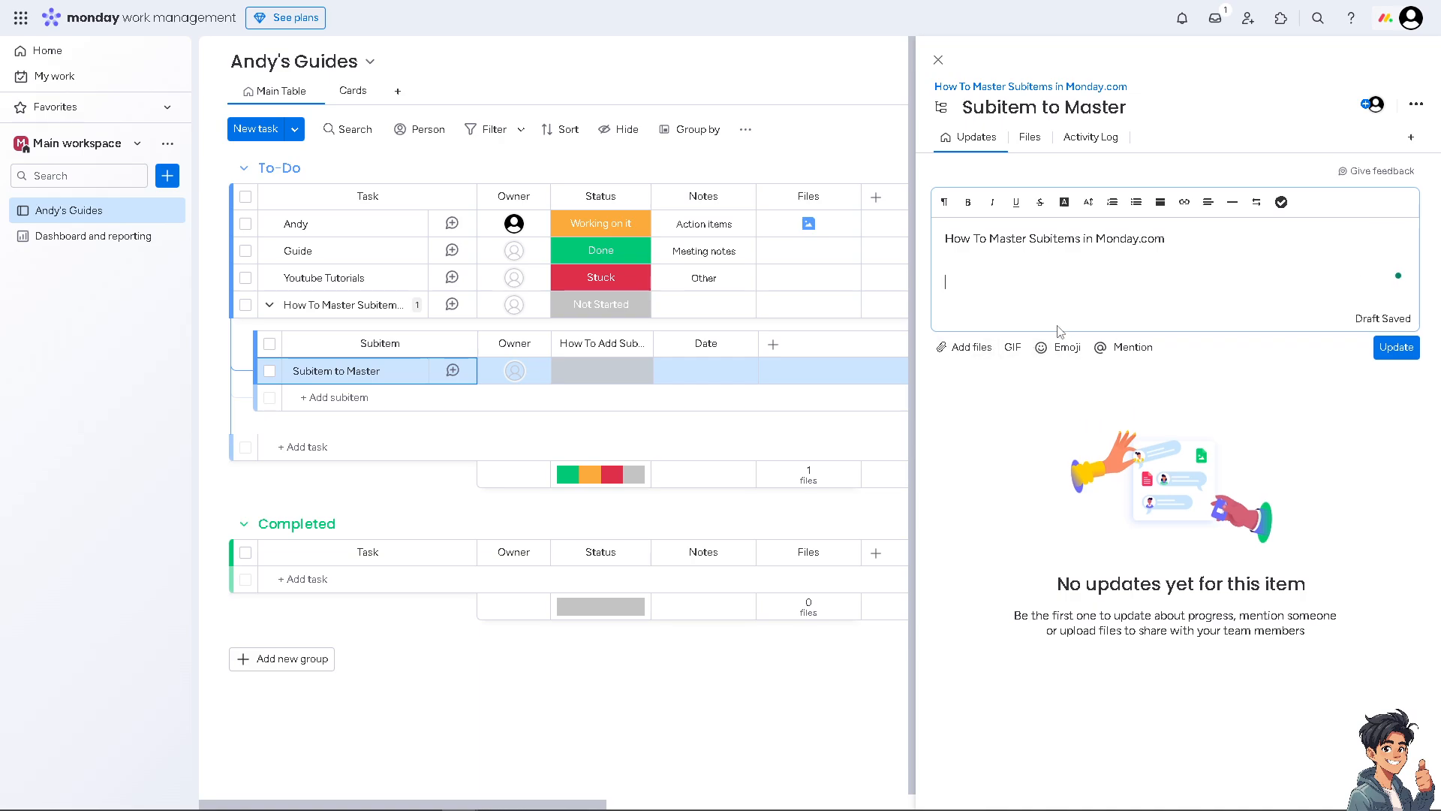
pyautogui.click(1013, 347)
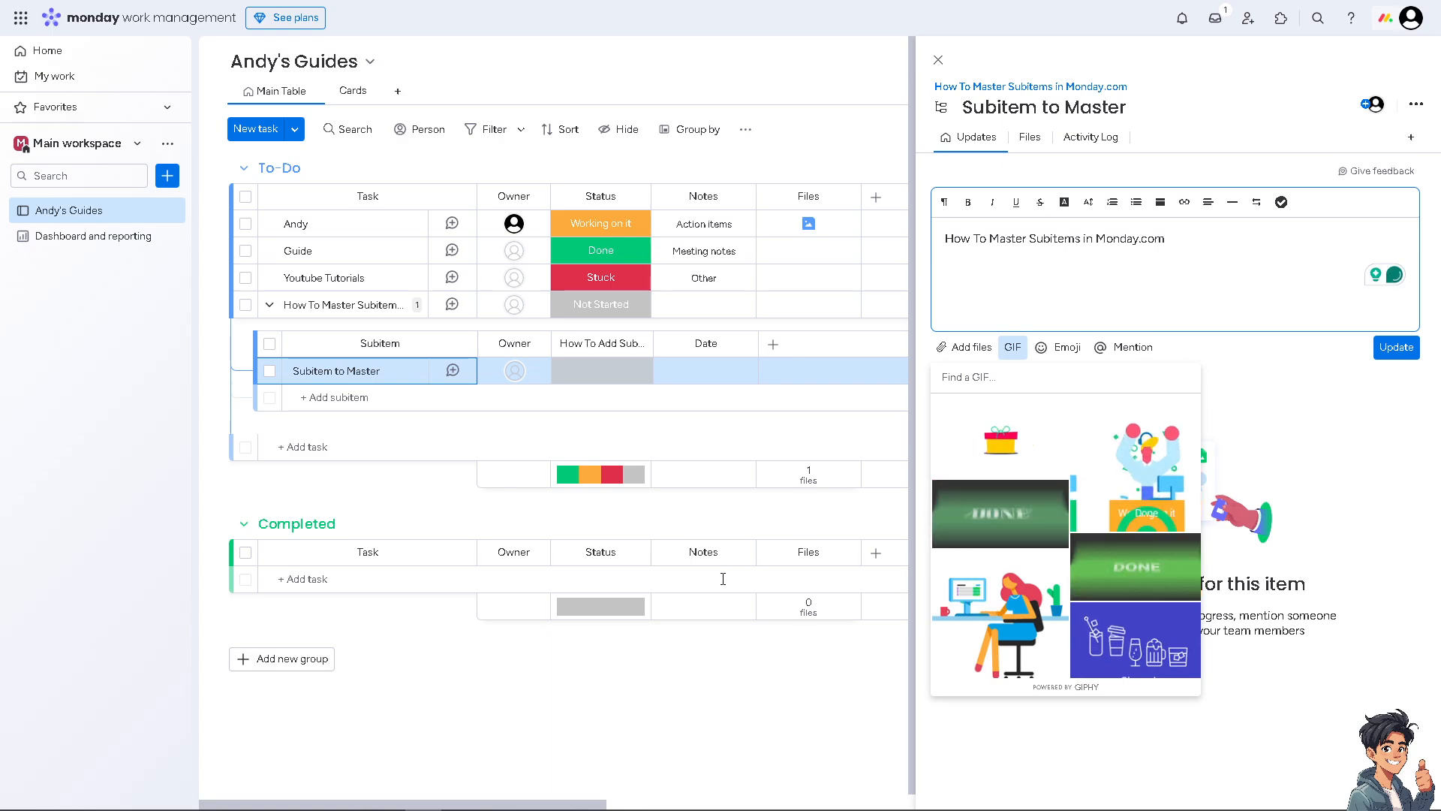
pyautogui.click(999, 608)
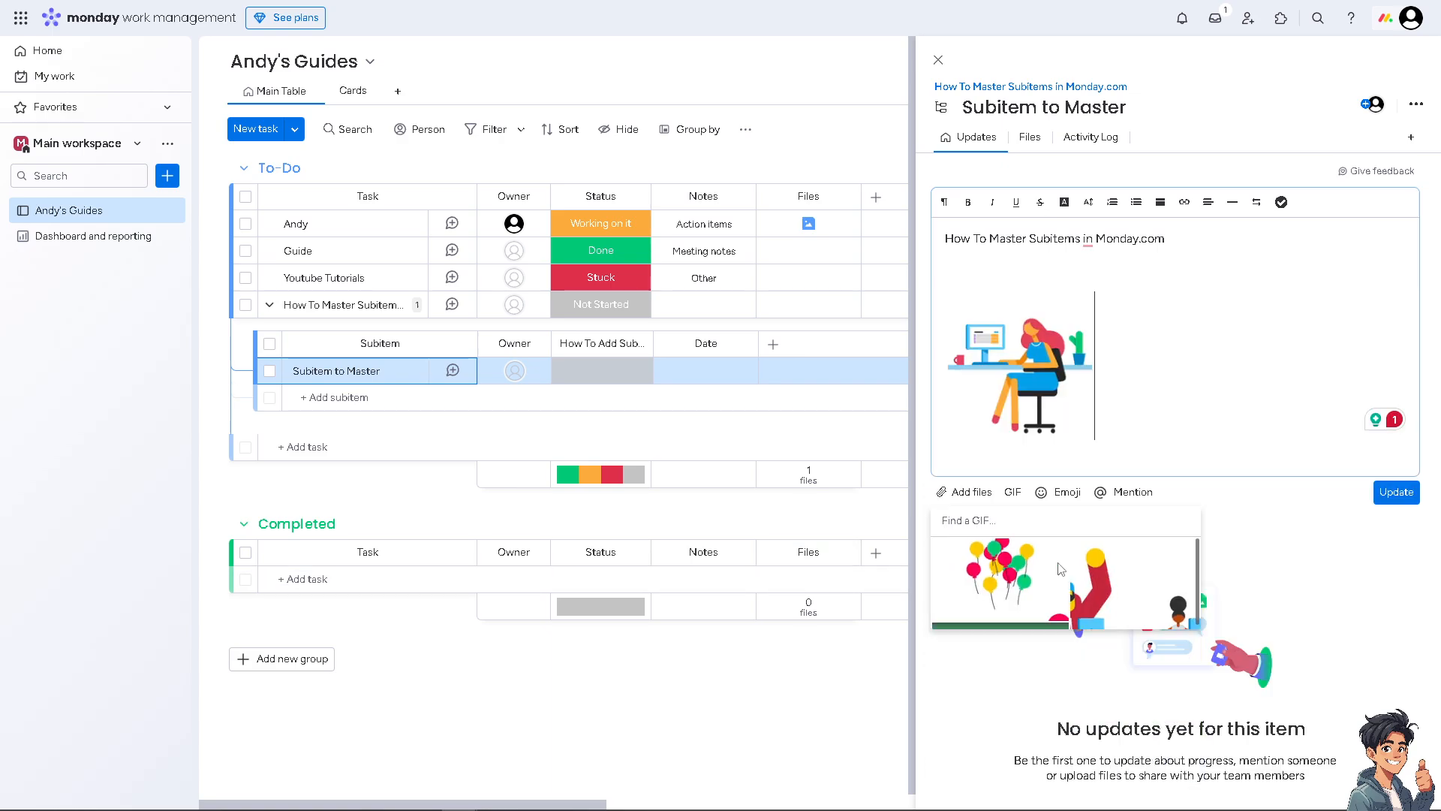
pyautogui.click(1115, 255)
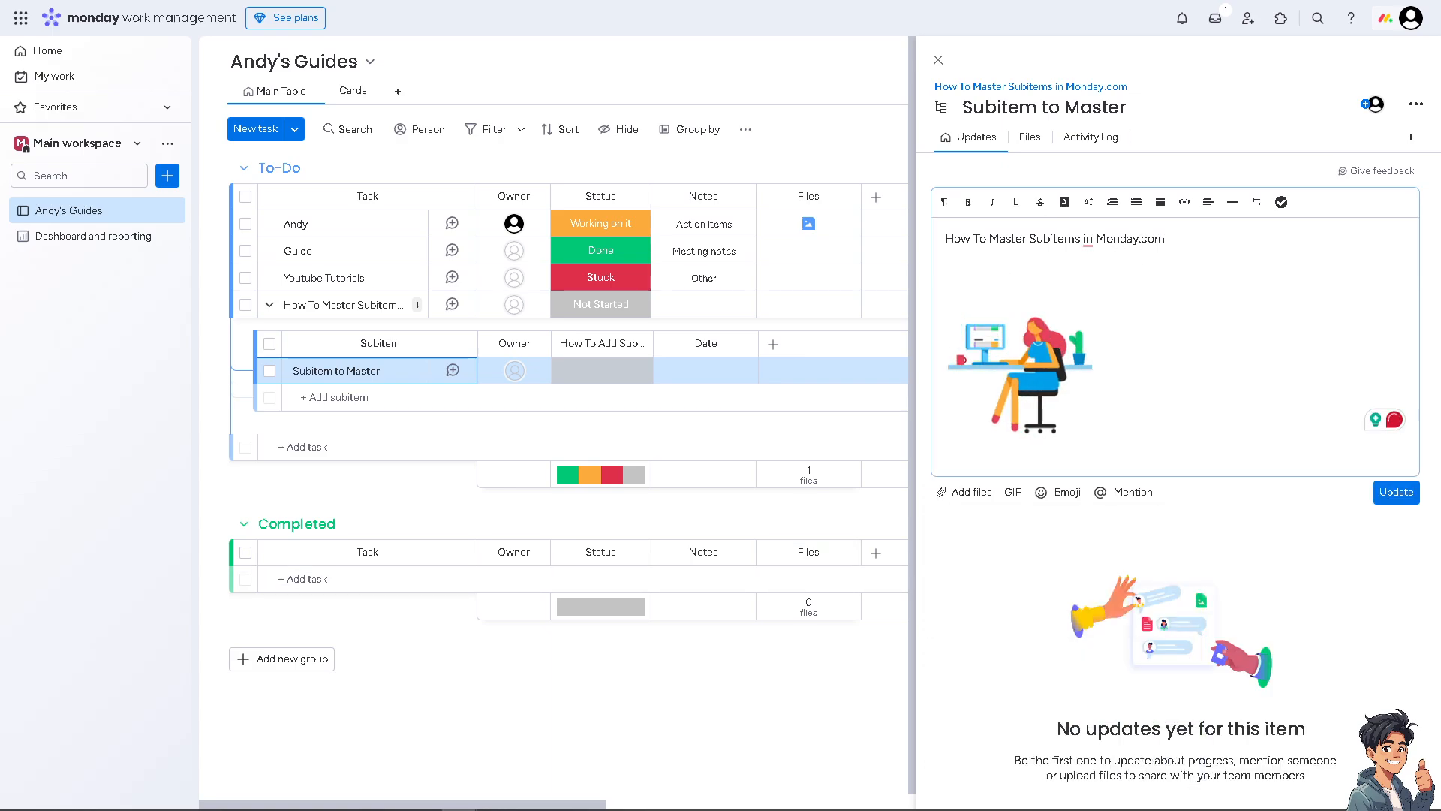
pyautogui.hotkey('ctrl', 'v')
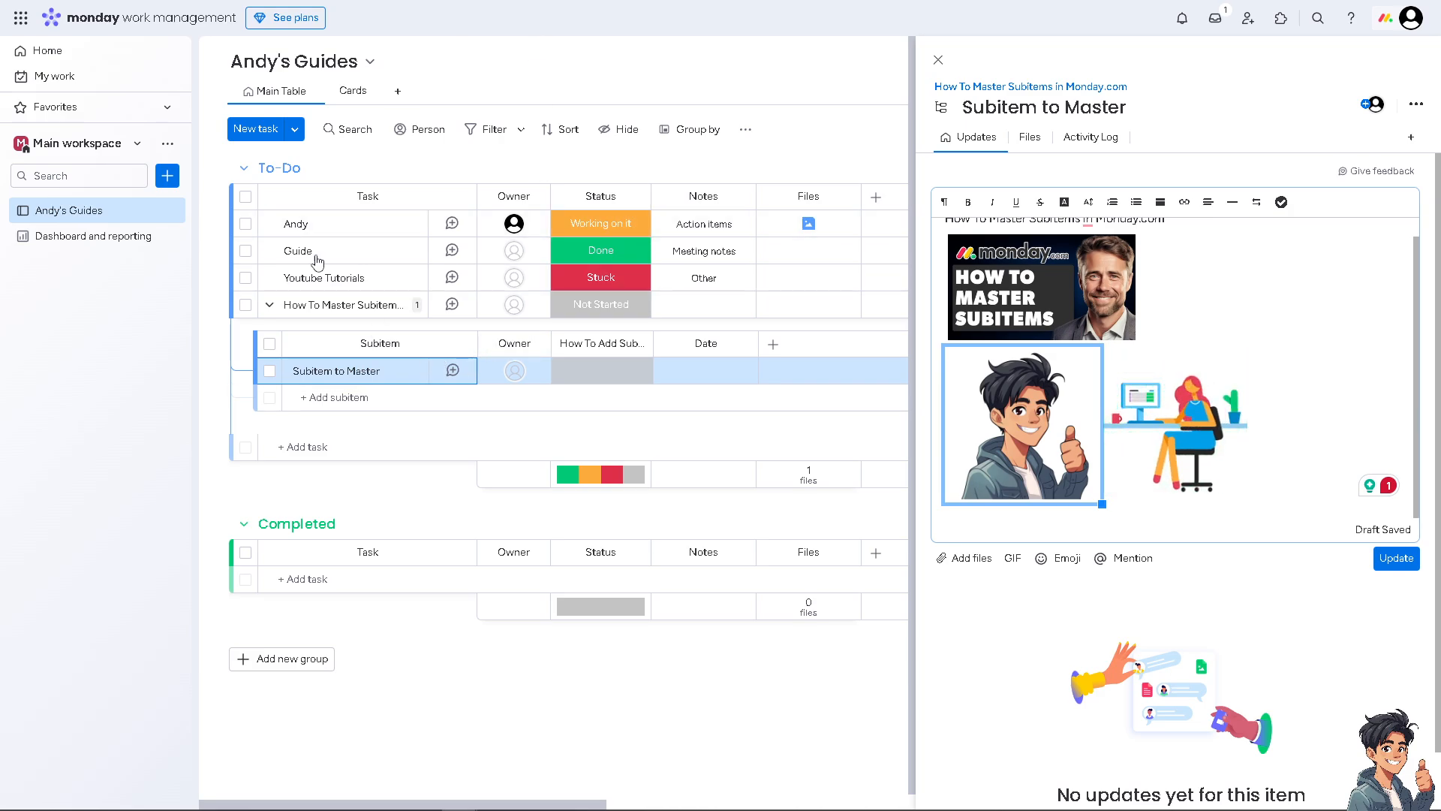
pyautogui.click(532, 344)
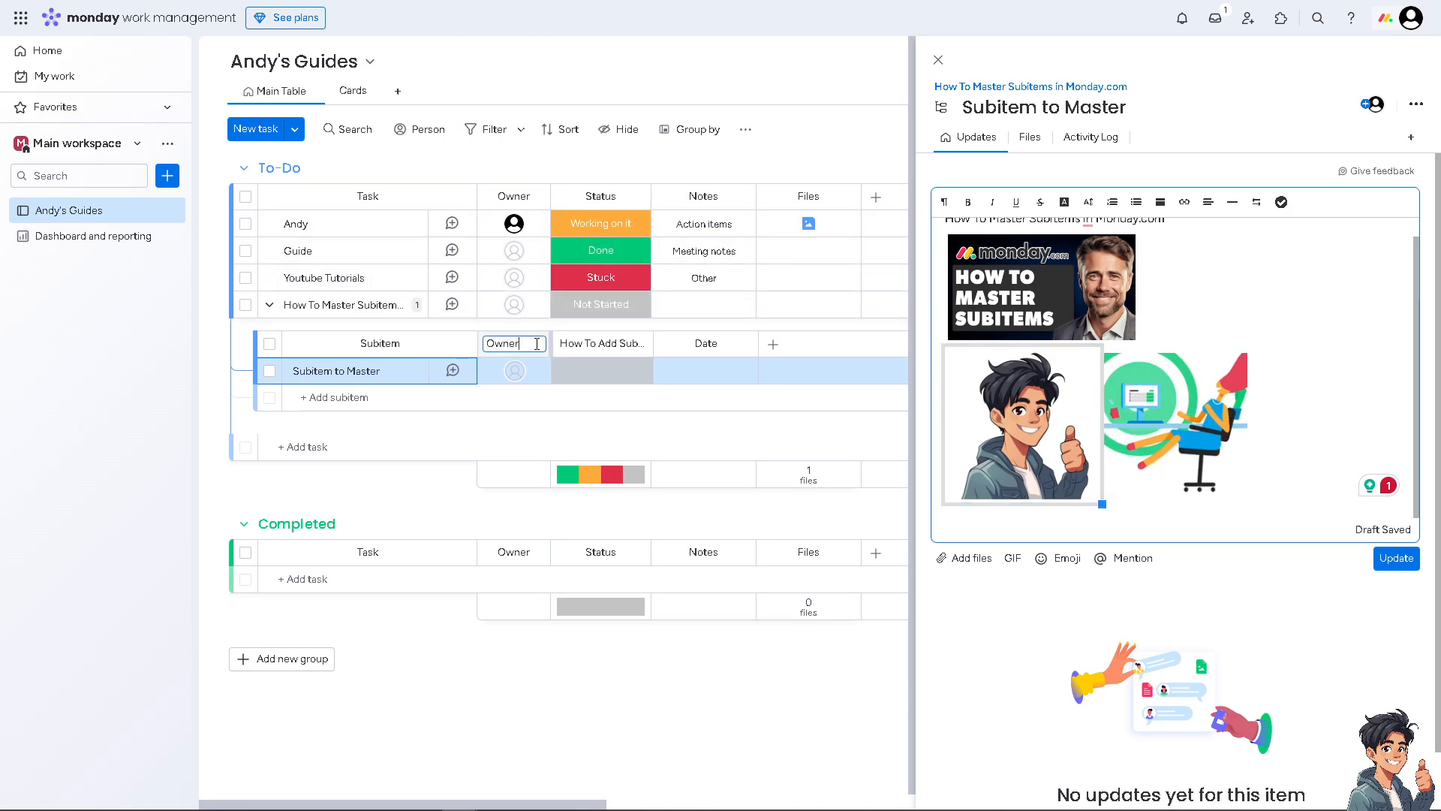
# Step: Rename the subitem Owner column to Role
pyautogui.doubleClick(532, 344)
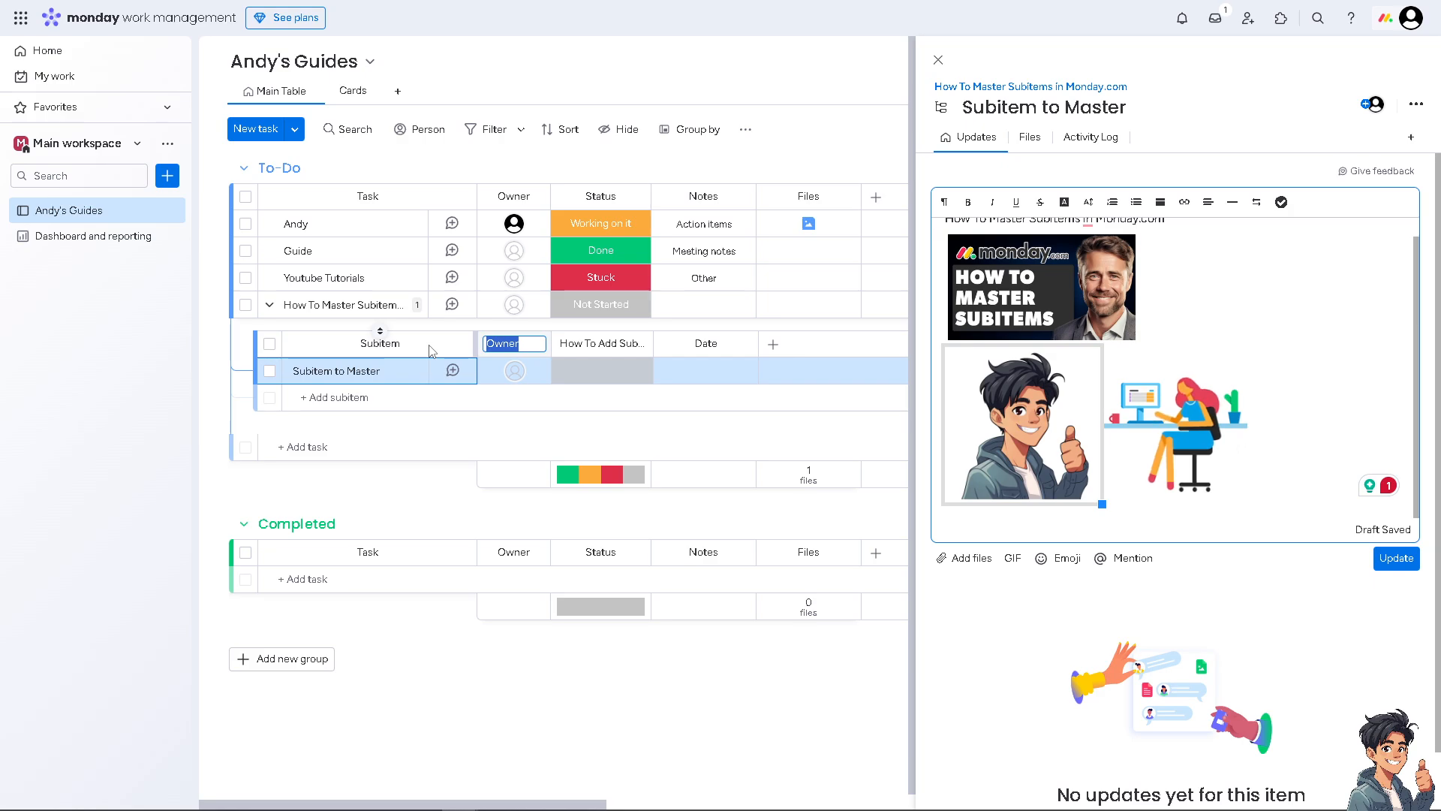
pyautogui.write('A')
pyautogui.write('Role')
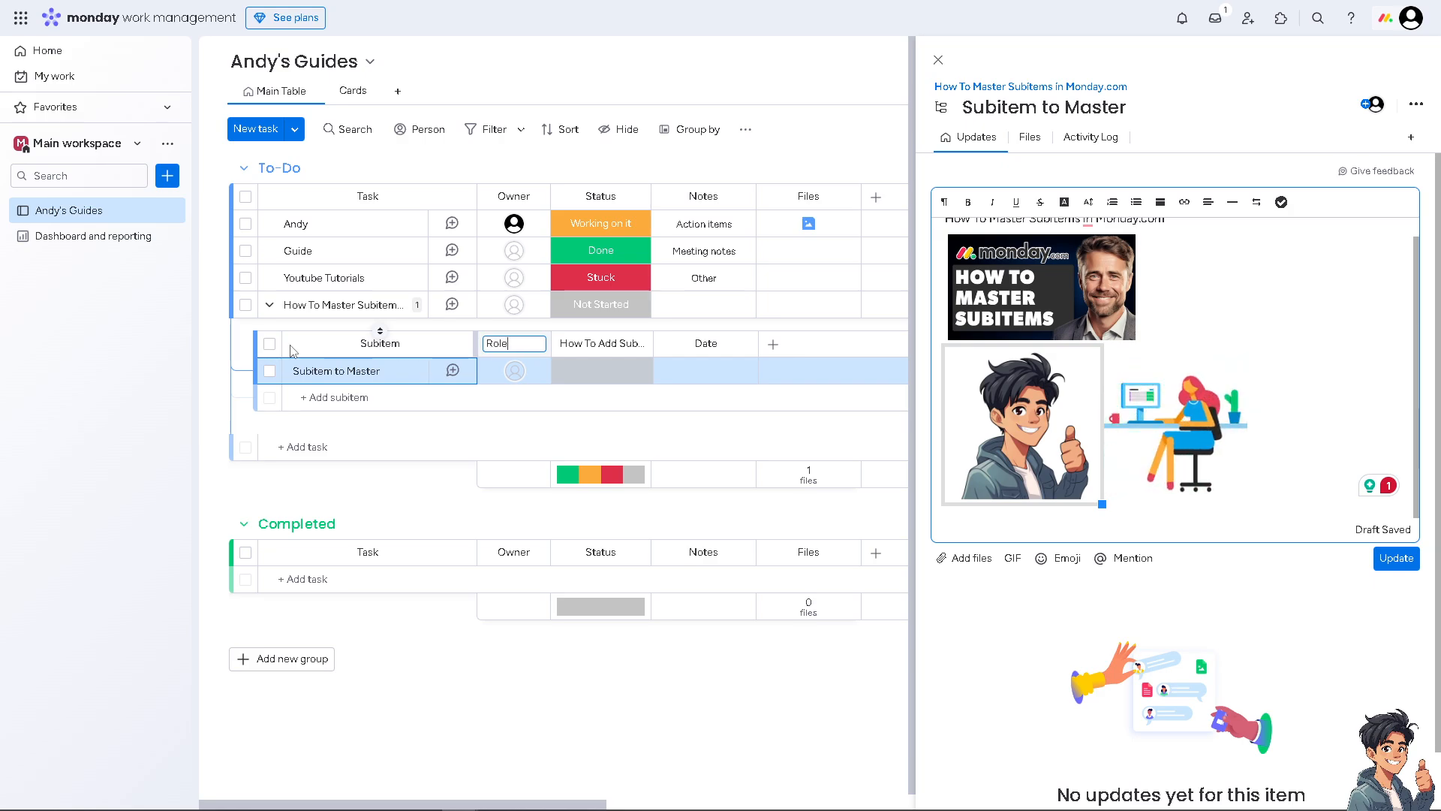
pyautogui.click(145, 379)
# Step: Keep the Role column's people limit set to Unlimited in its settings
pyautogui.click(538, 345)
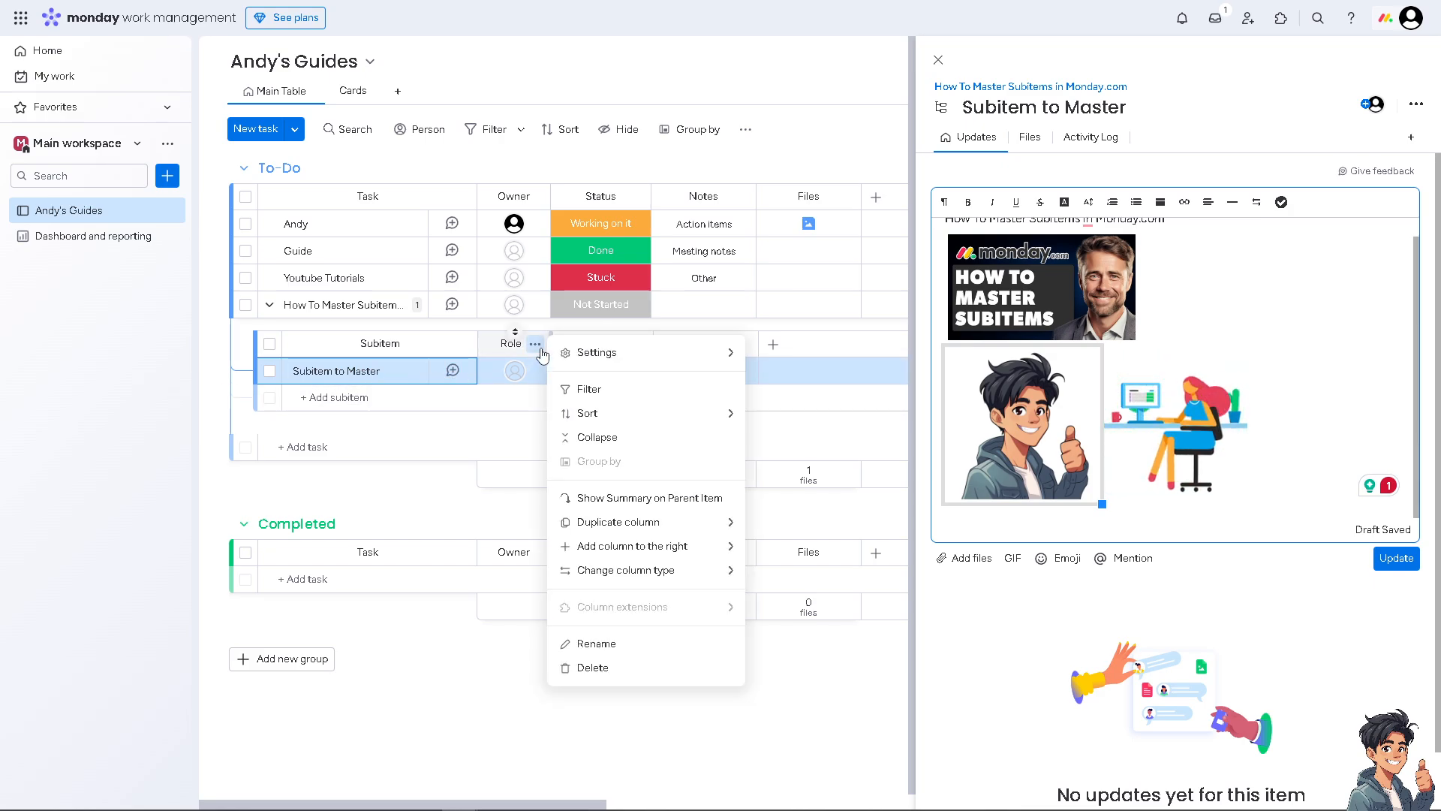
pyautogui.moveTo(606, 361)
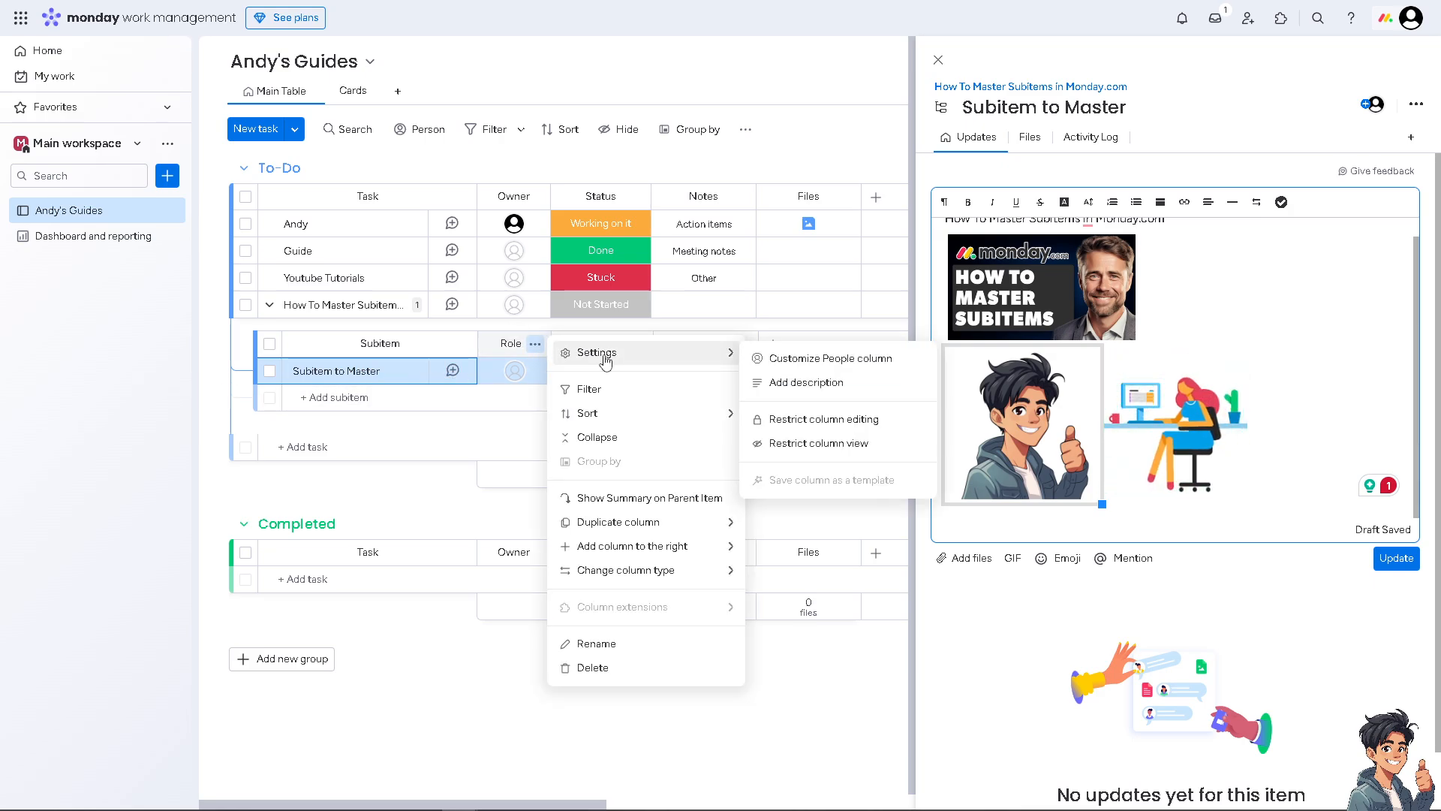
pyautogui.click(804, 360)
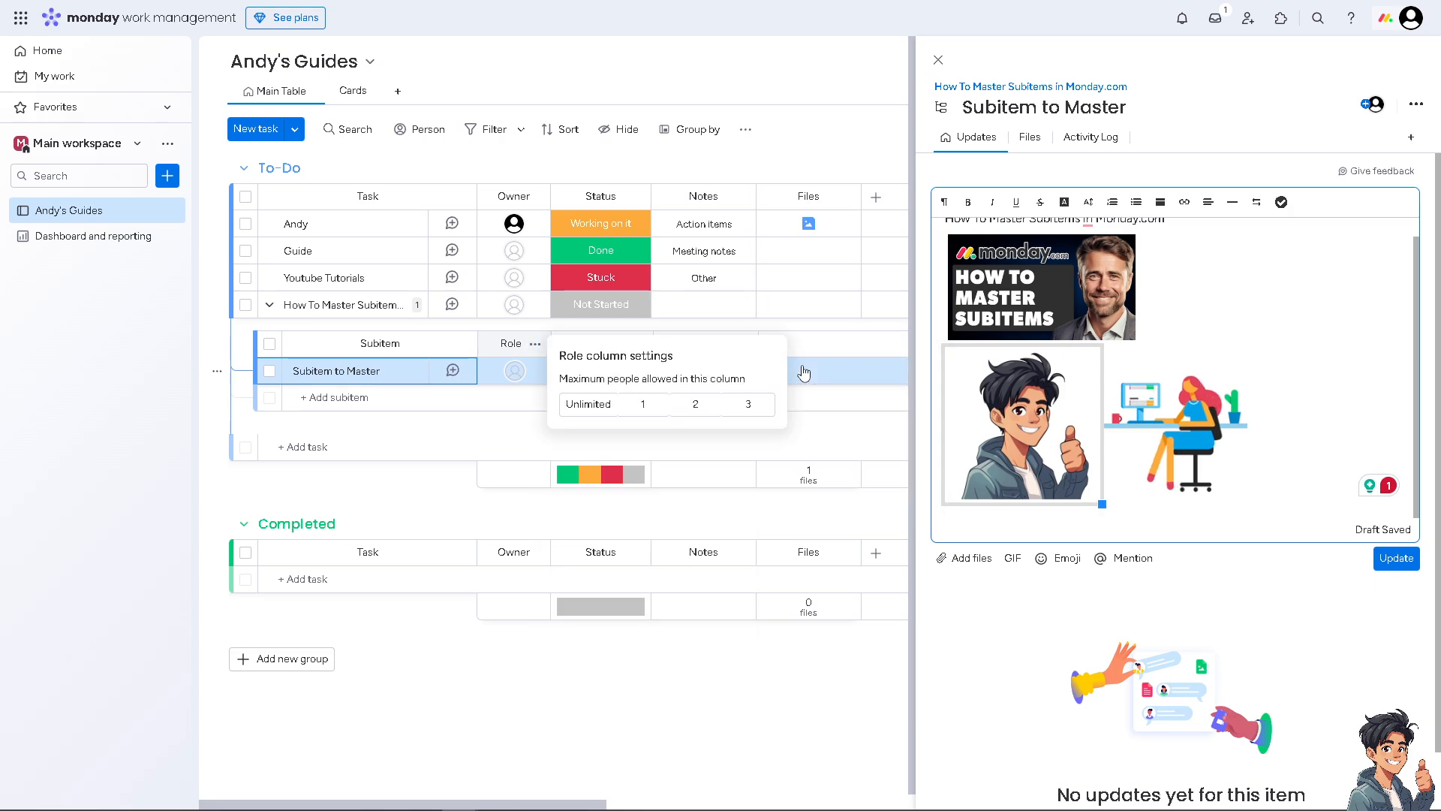
pyautogui.click(605, 406)
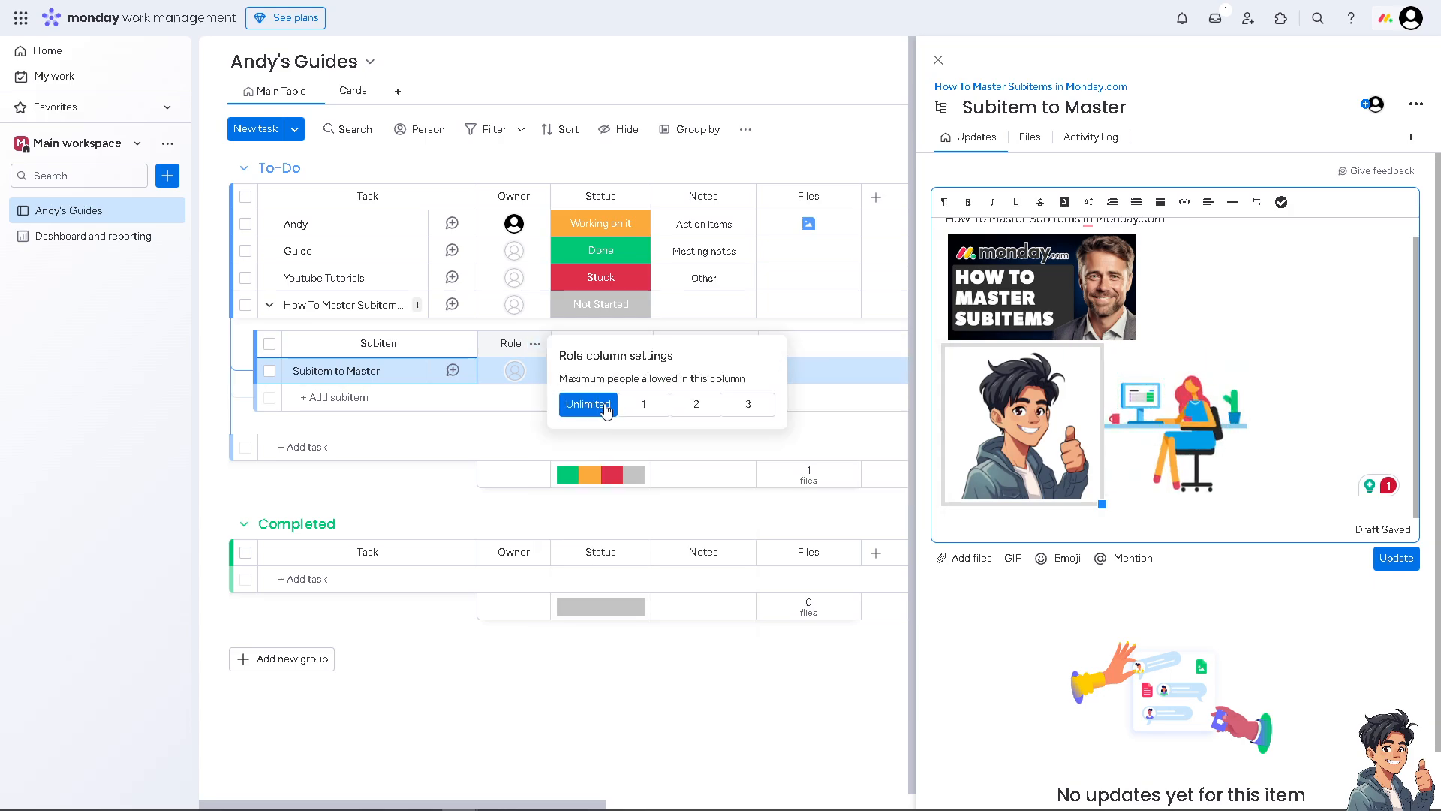
pyautogui.click(634, 408)
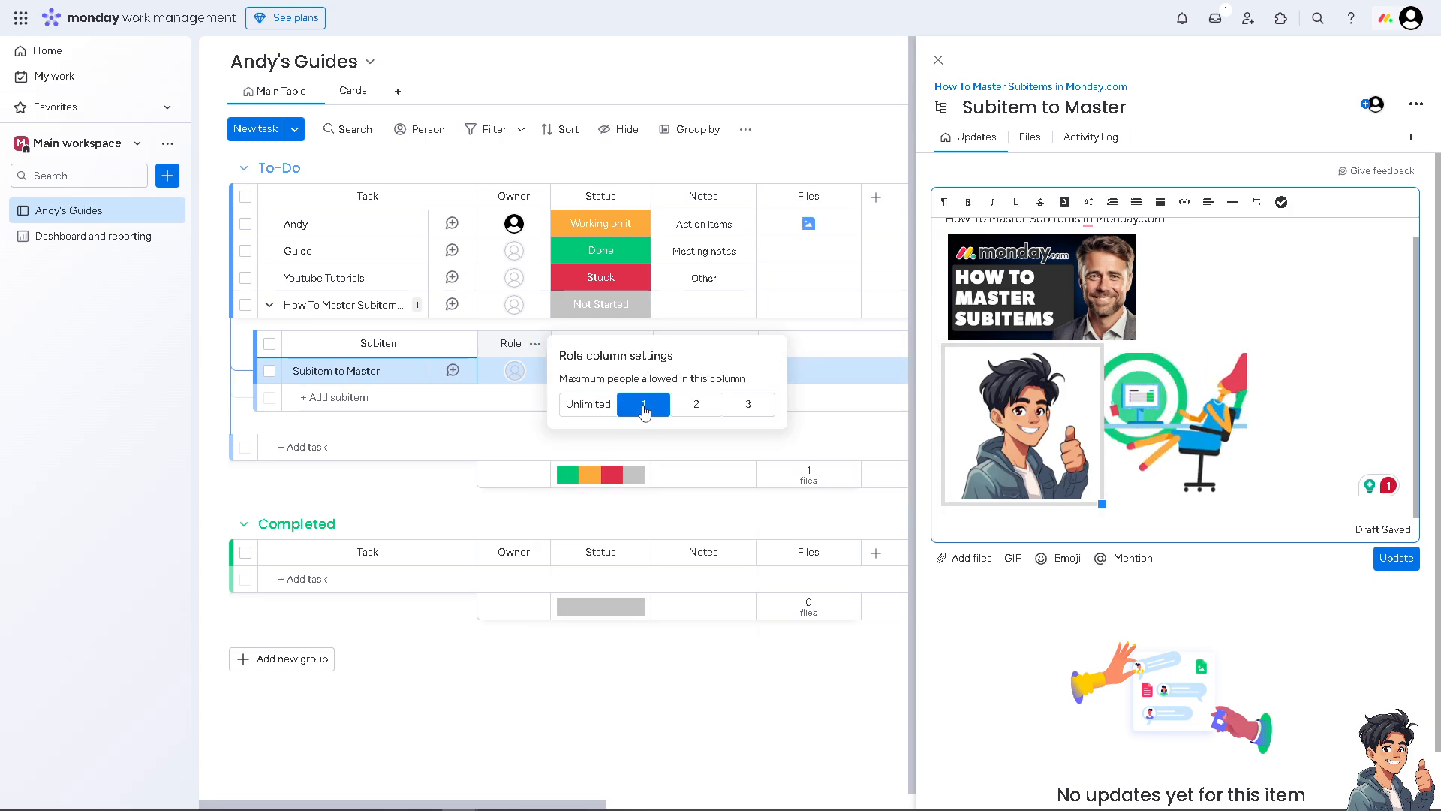
pyautogui.click(592, 405)
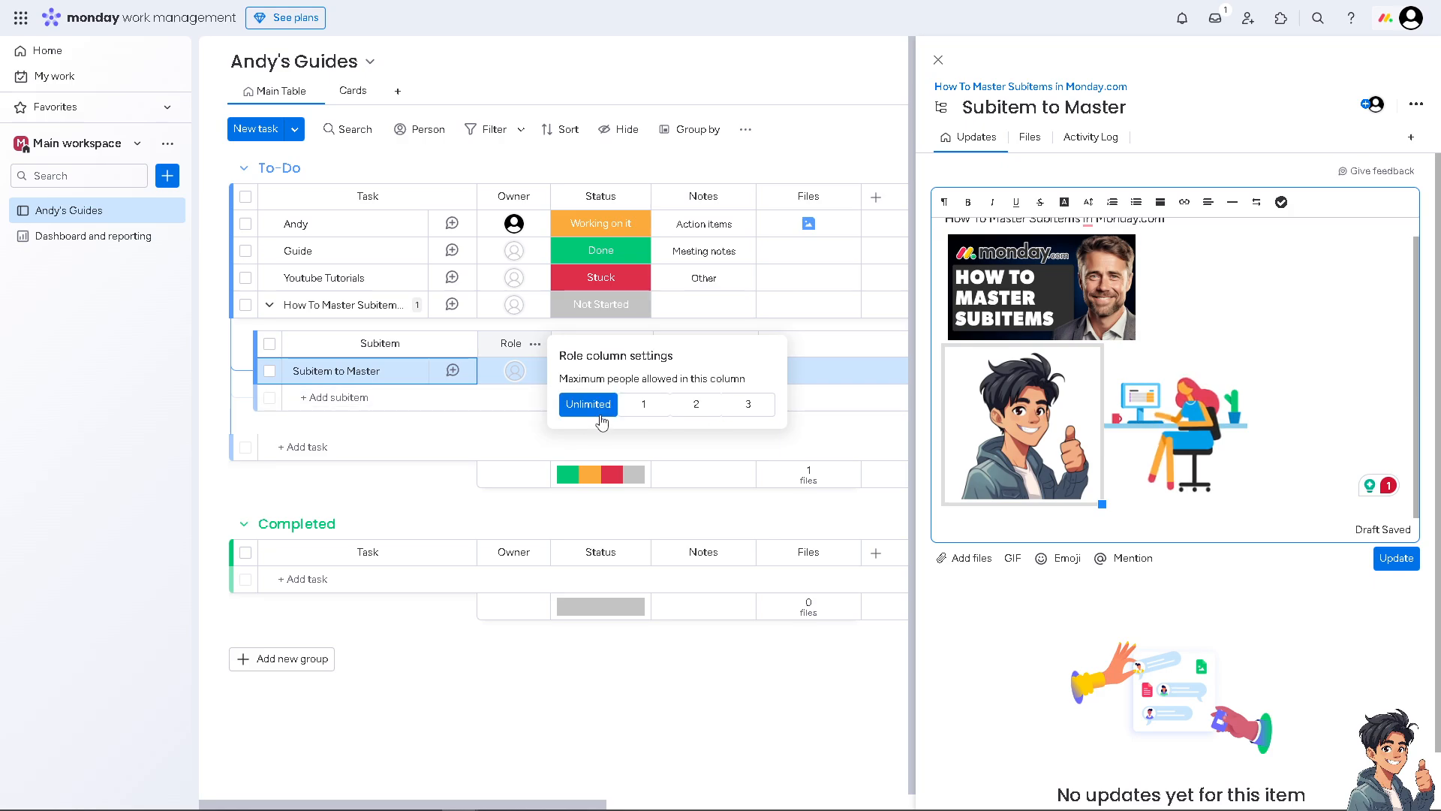
pyautogui.click(538, 347)
pyautogui.click(536, 346)
pyautogui.moveTo(597, 359)
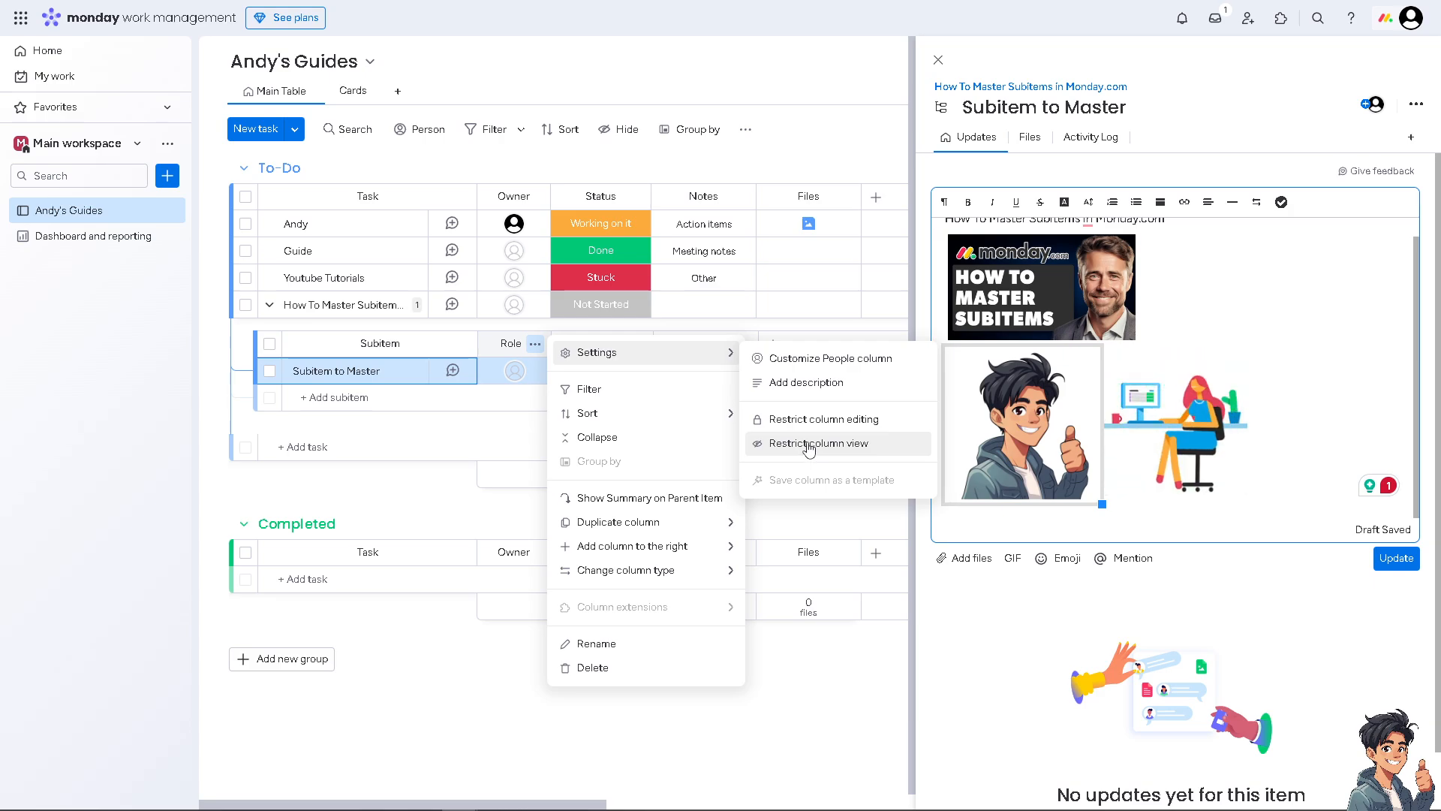
pyautogui.moveTo(646, 413)
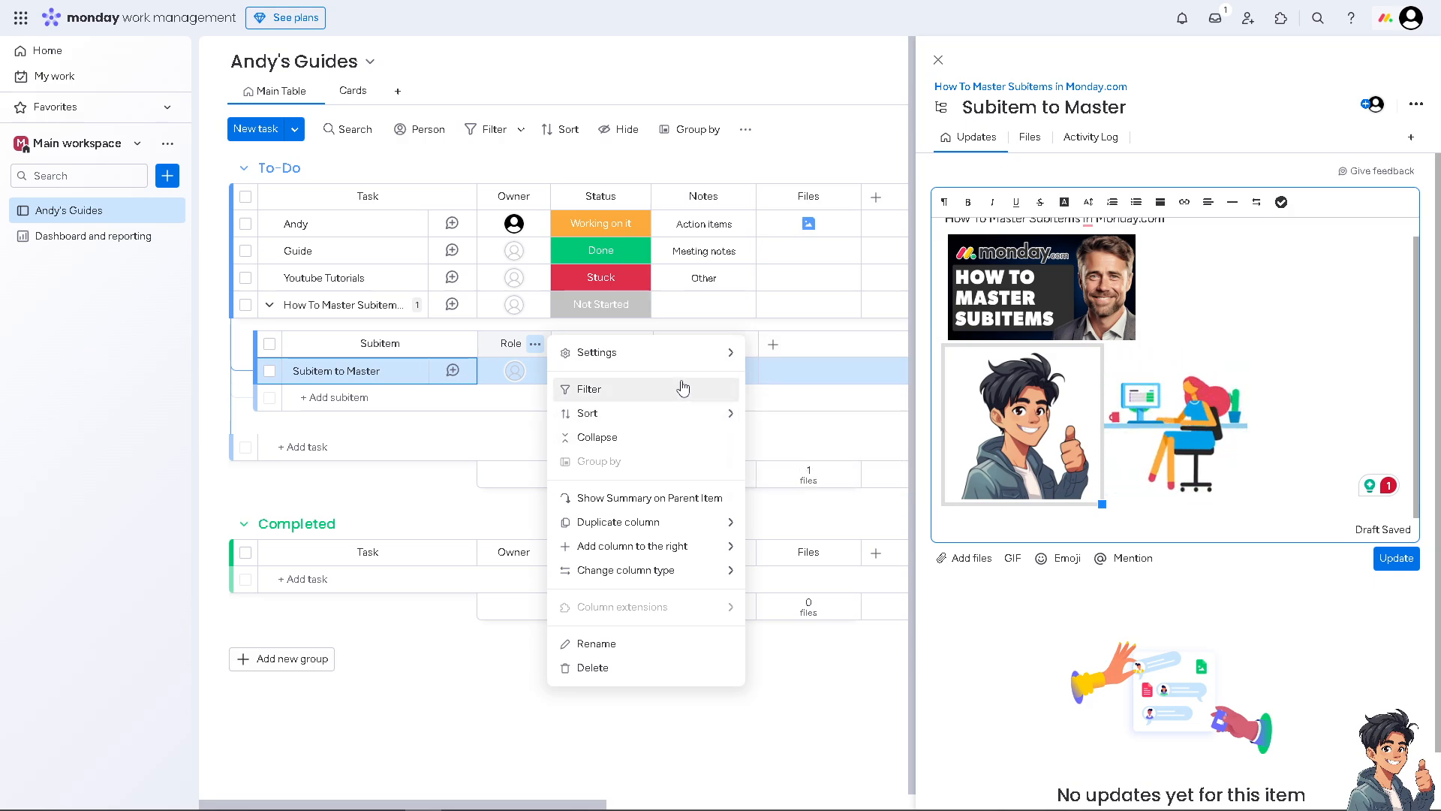
# Step: Browse the board's group filter, sort and extra view options
pyautogui.click(683, 388)
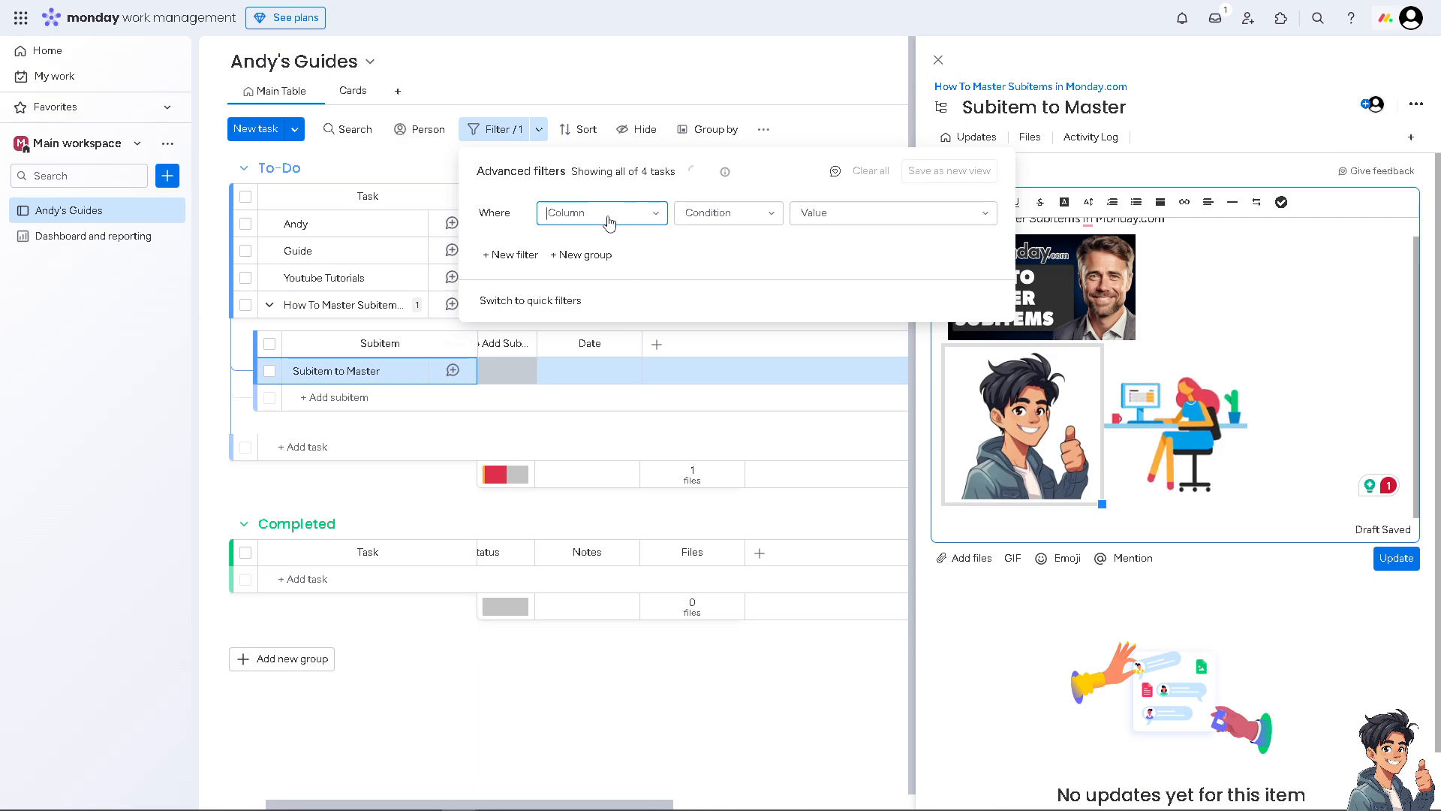
pyautogui.click(656, 215)
pyautogui.click(607, 273)
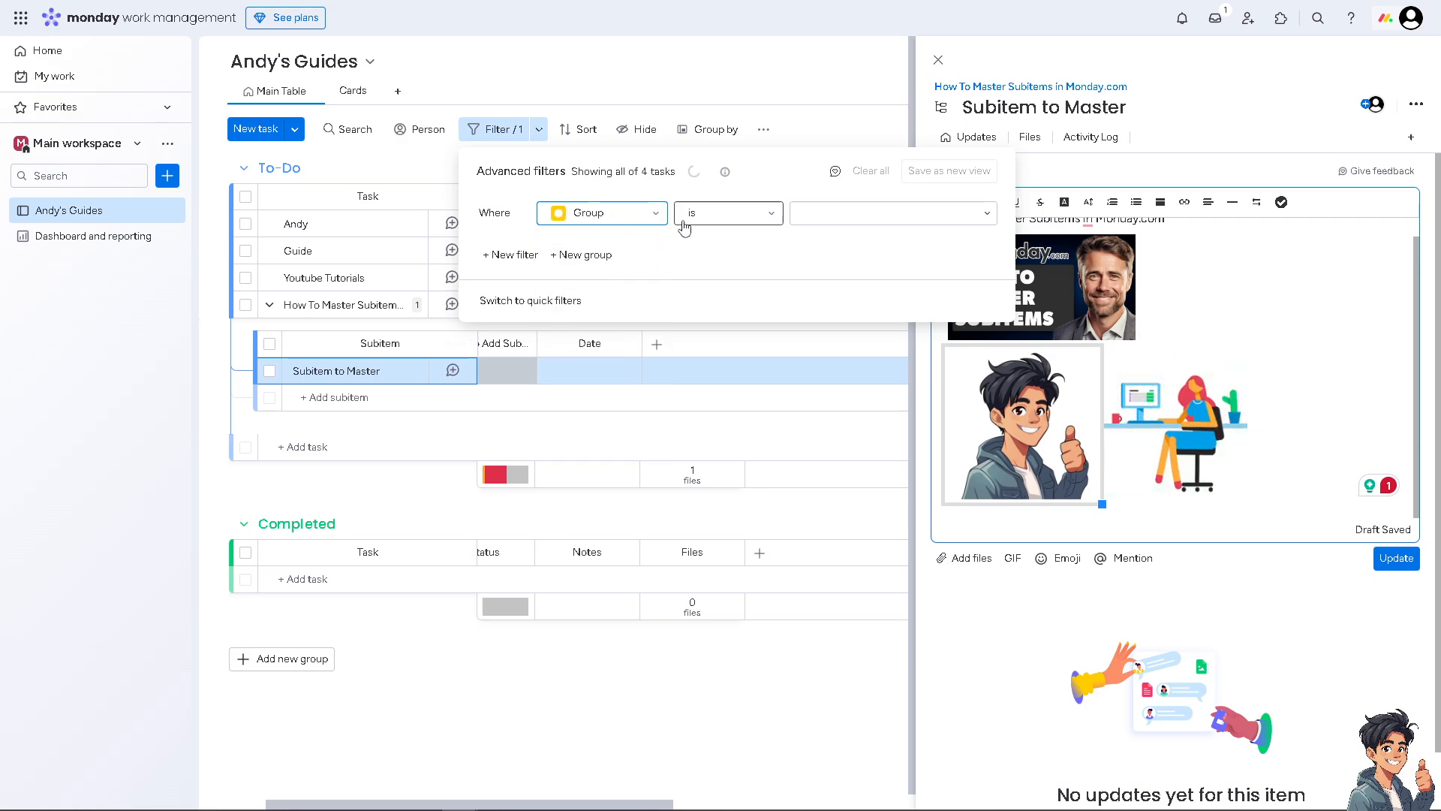
pyautogui.click(910, 218)
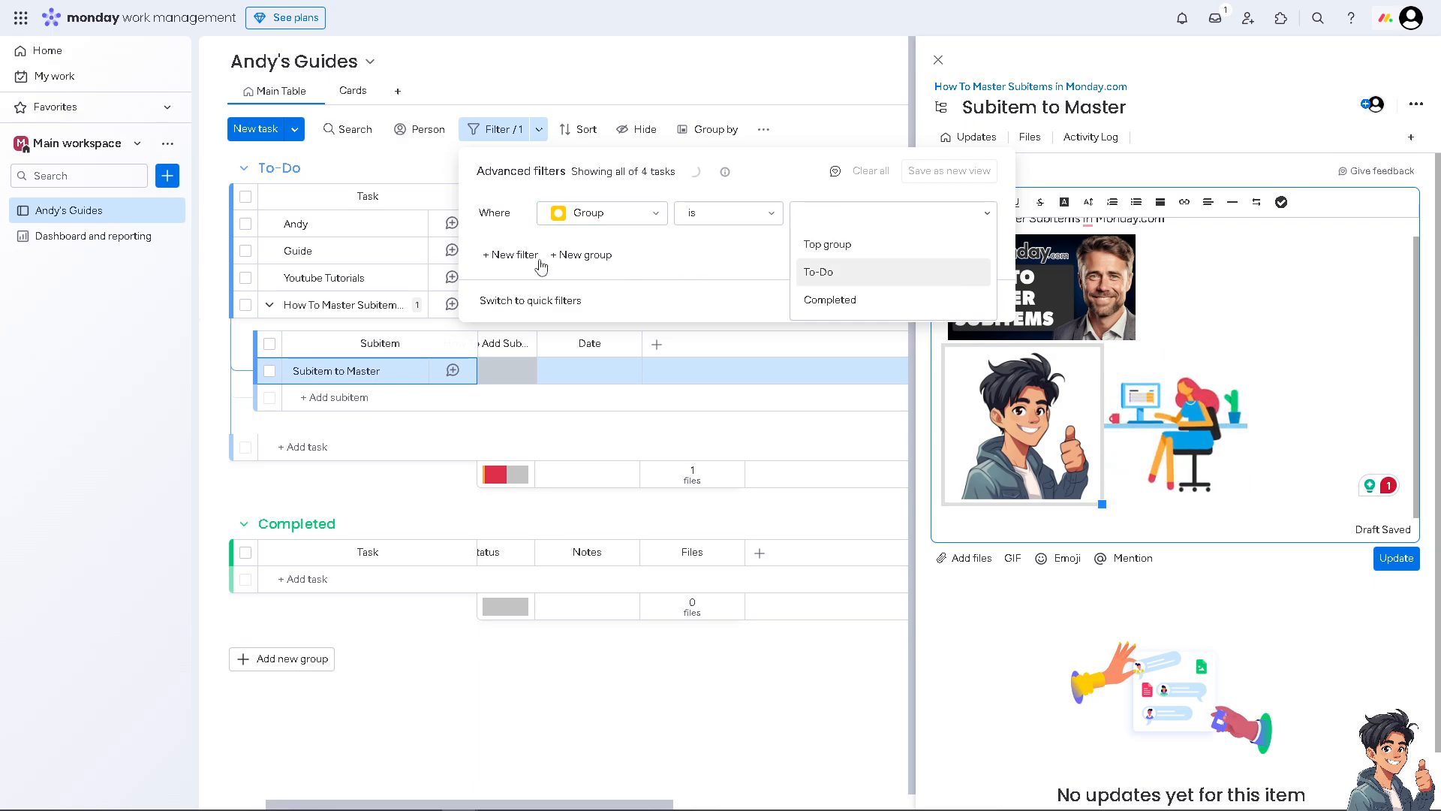
pyautogui.click(581, 129)
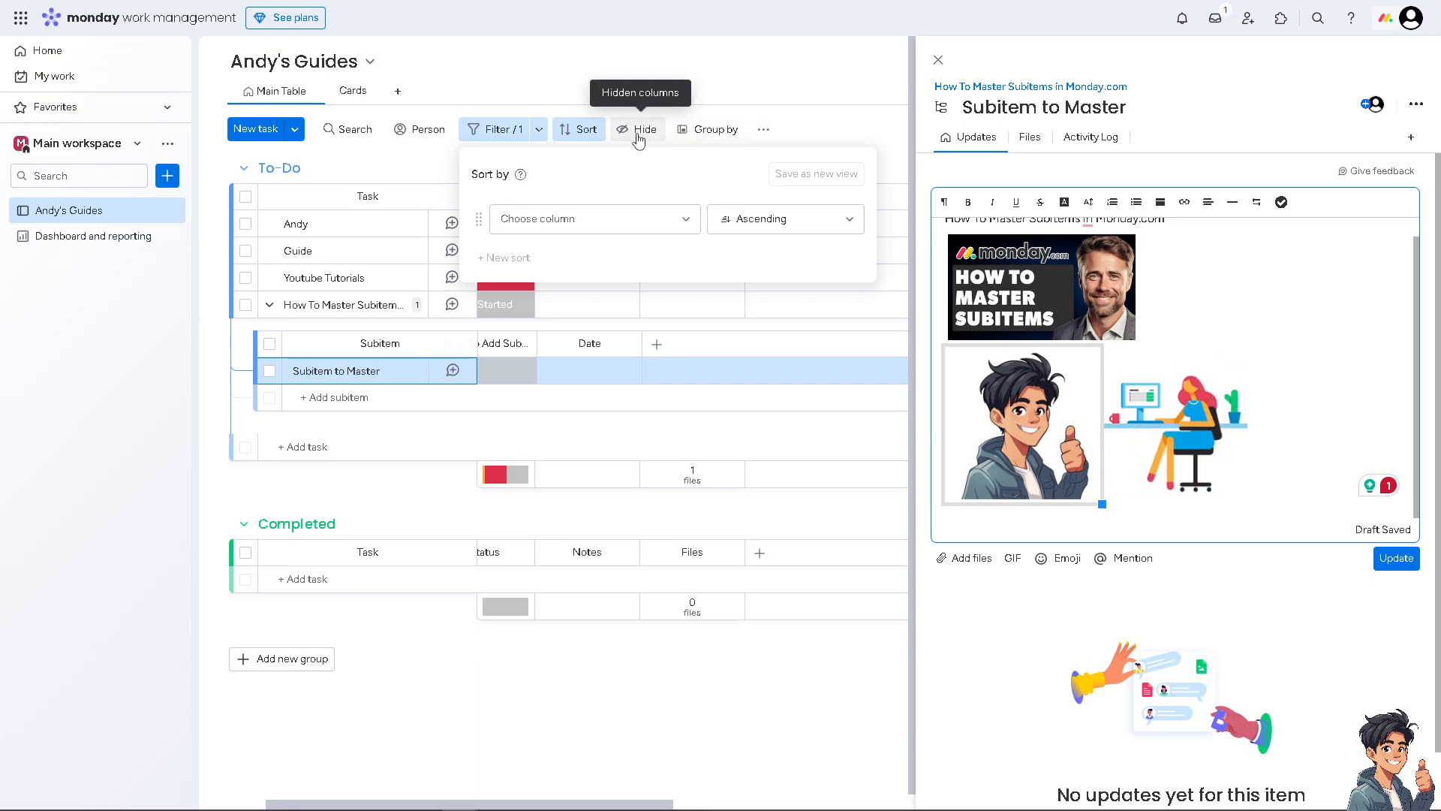
pyautogui.click(763, 131)
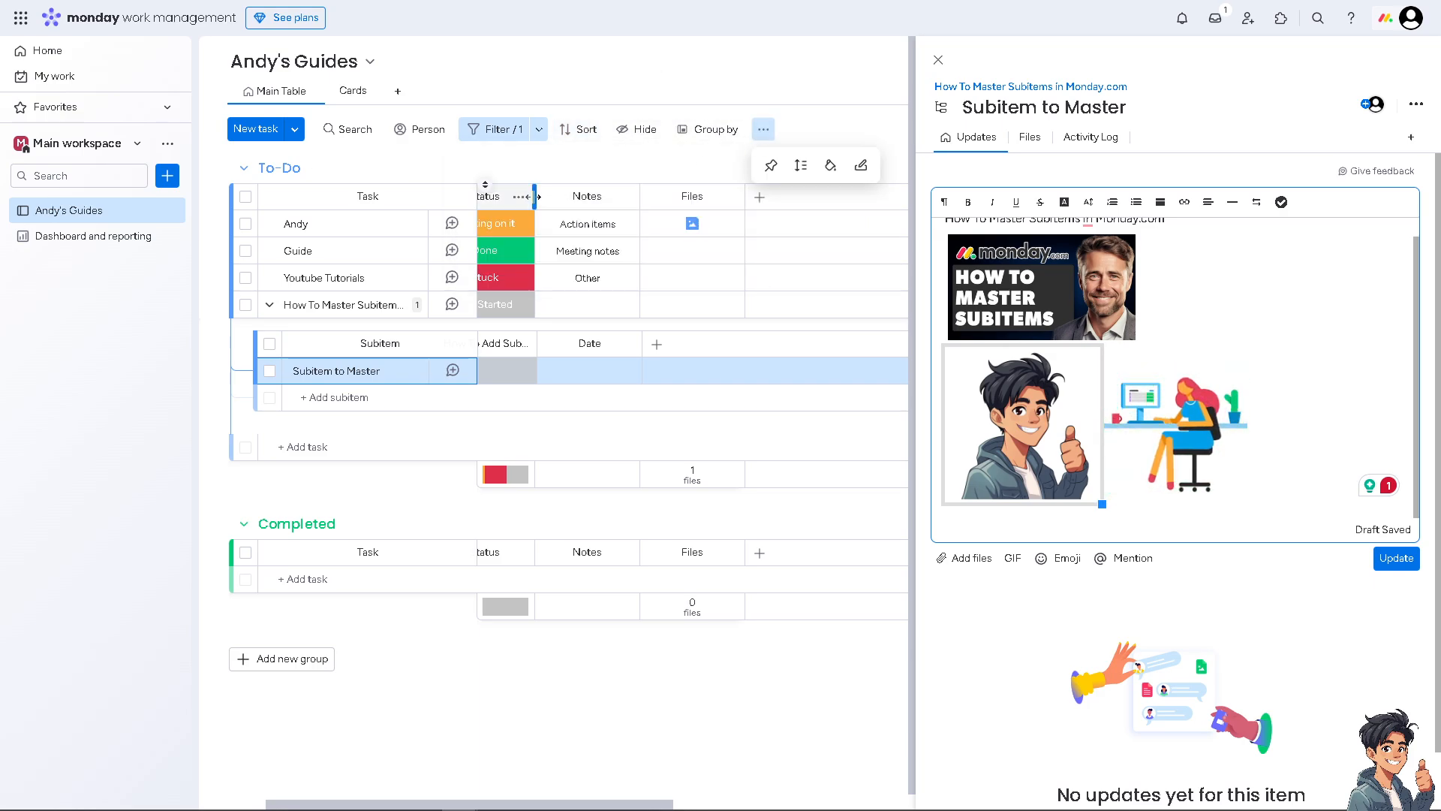
pyautogui.click(106, 474)
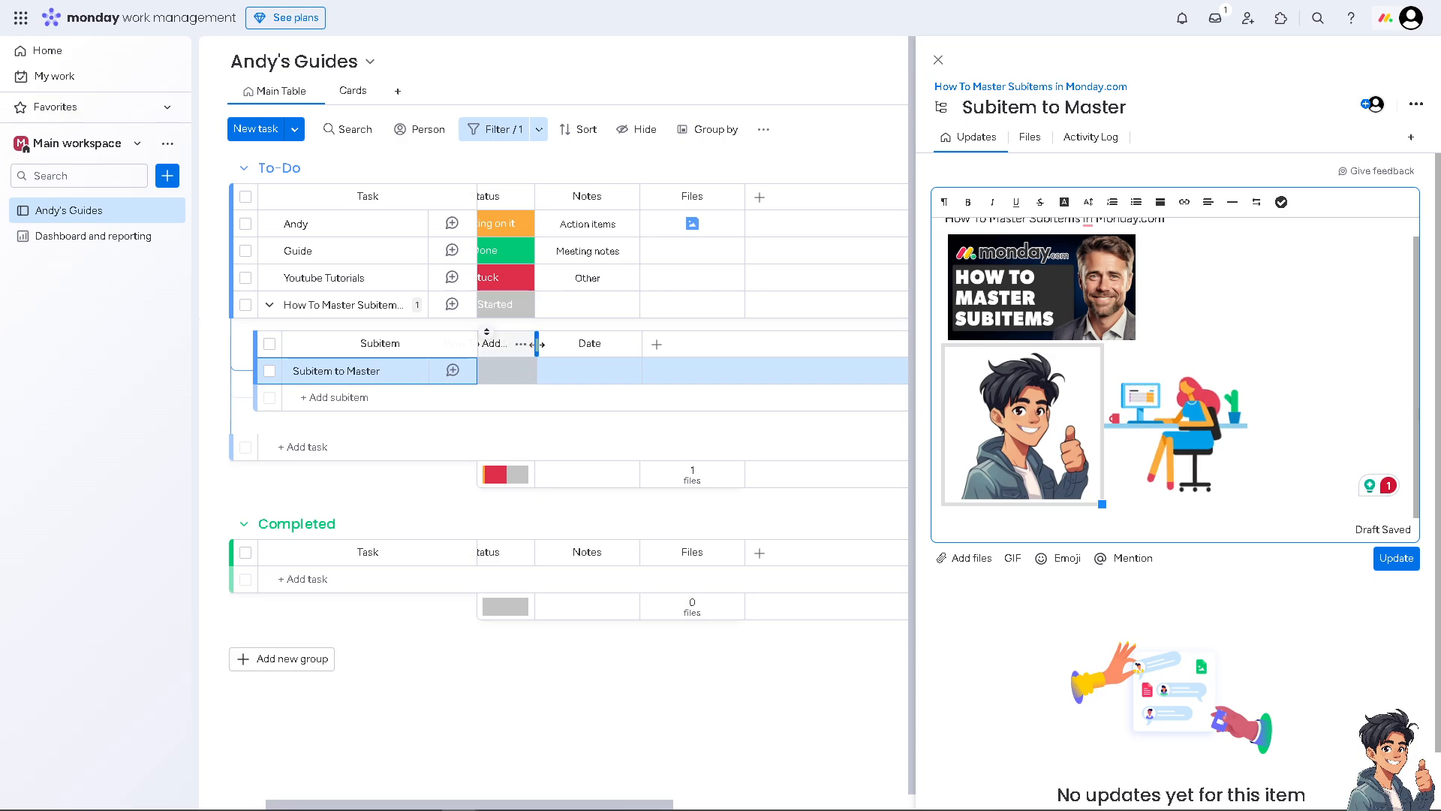
# Step: Widen the How To Add Subitems In Monday.com column and change its type to Text, then Dropdown
pyautogui.moveTo(701, 344); pyautogui.dragTo(703, 355)
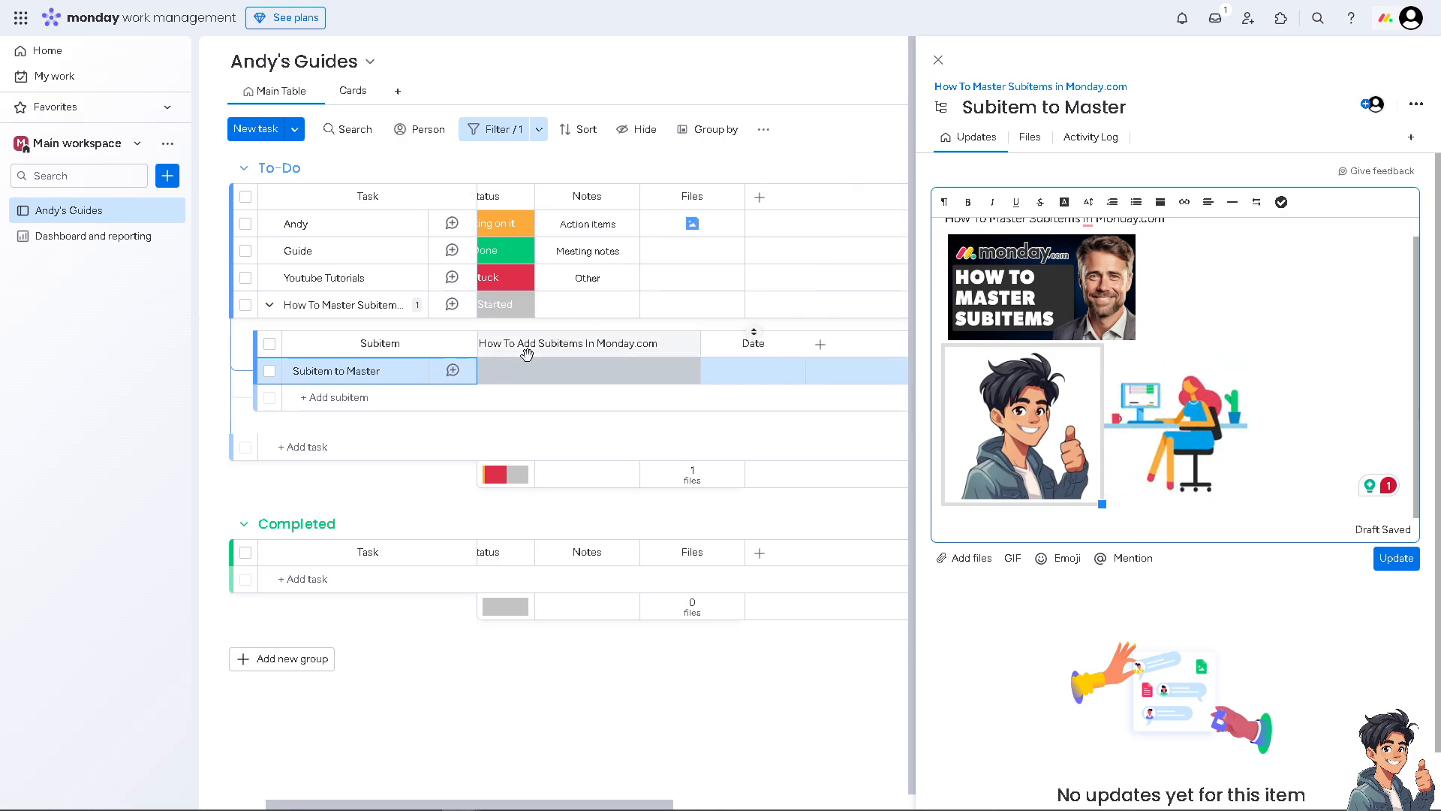
pyautogui.click(684, 343)
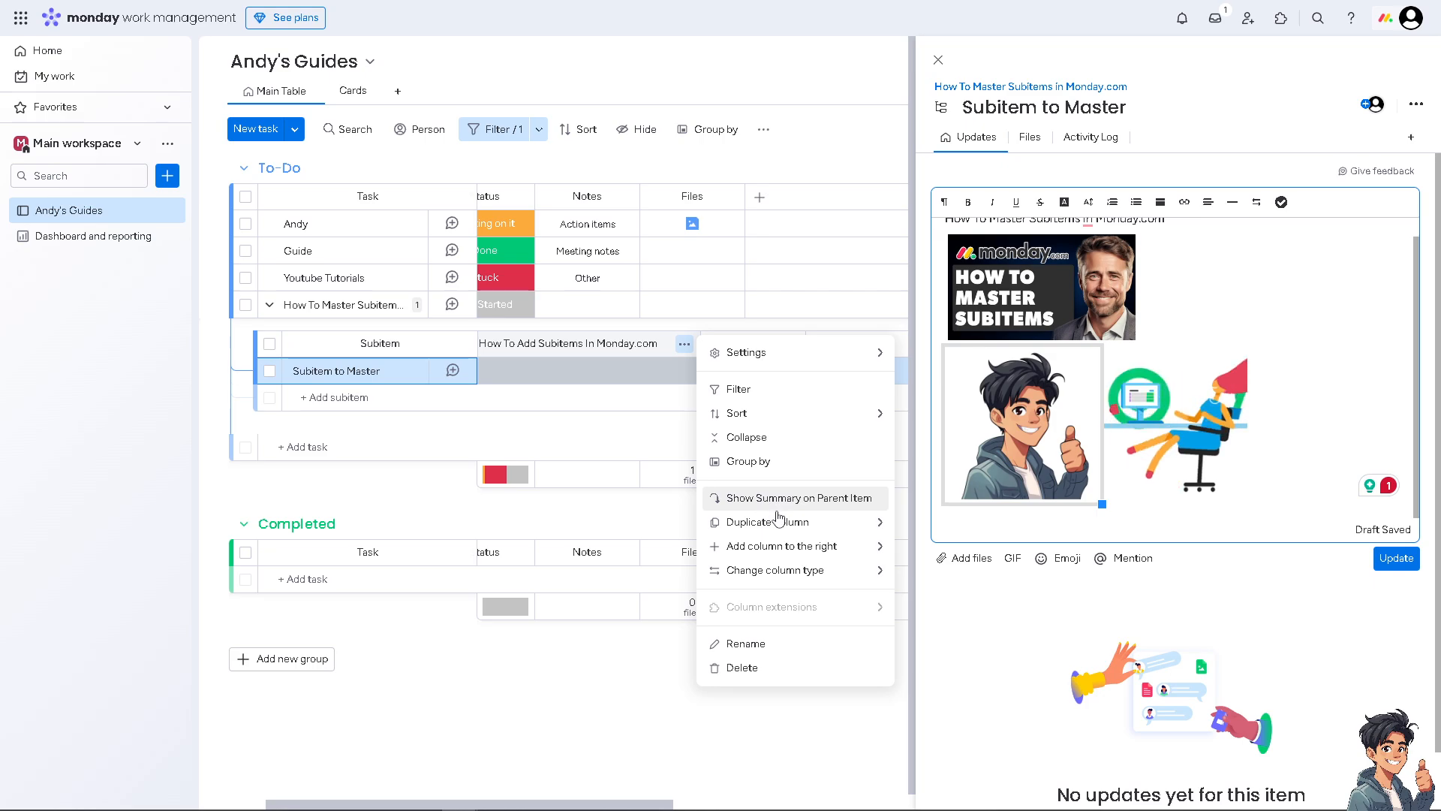
pyautogui.moveTo(778, 570)
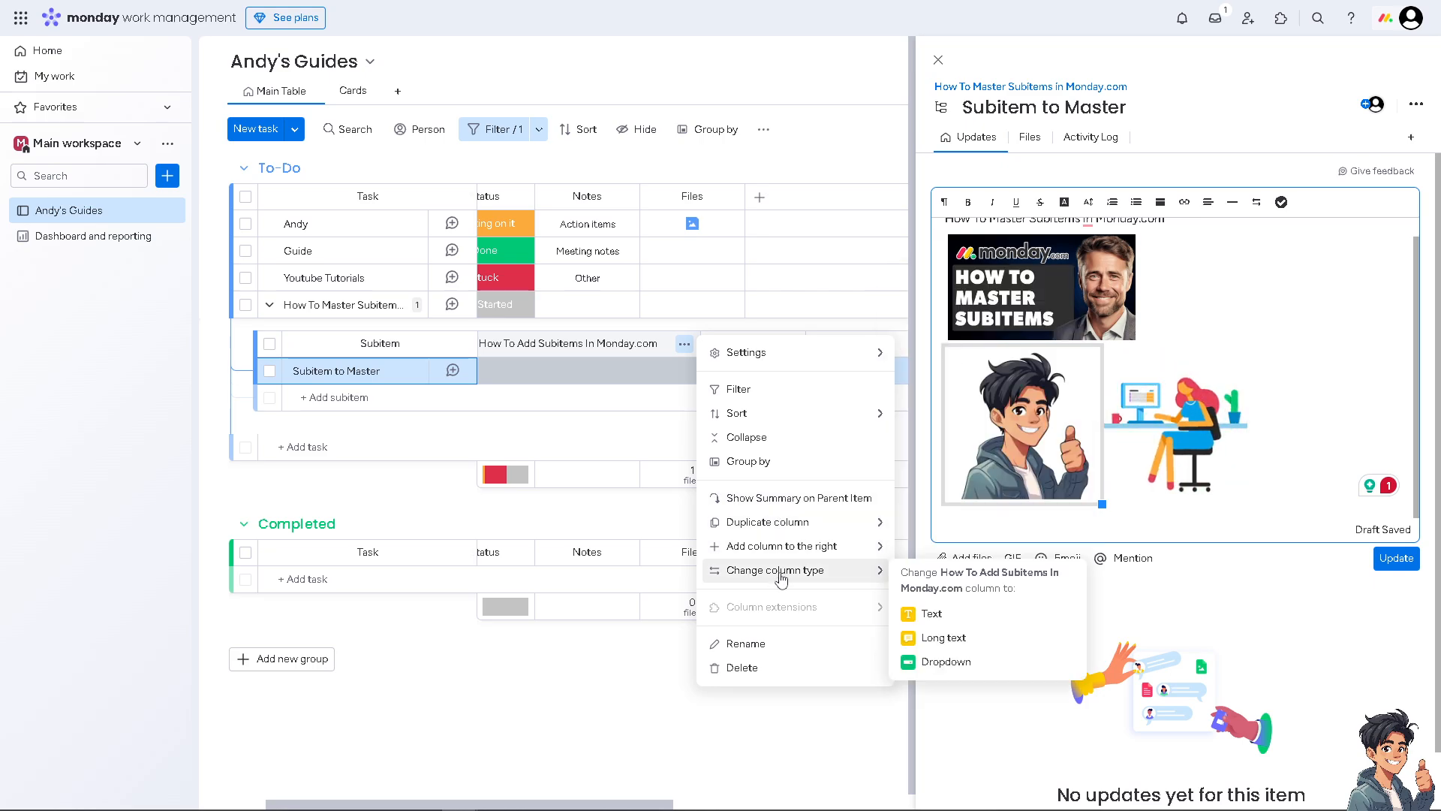
pyautogui.click(925, 613)
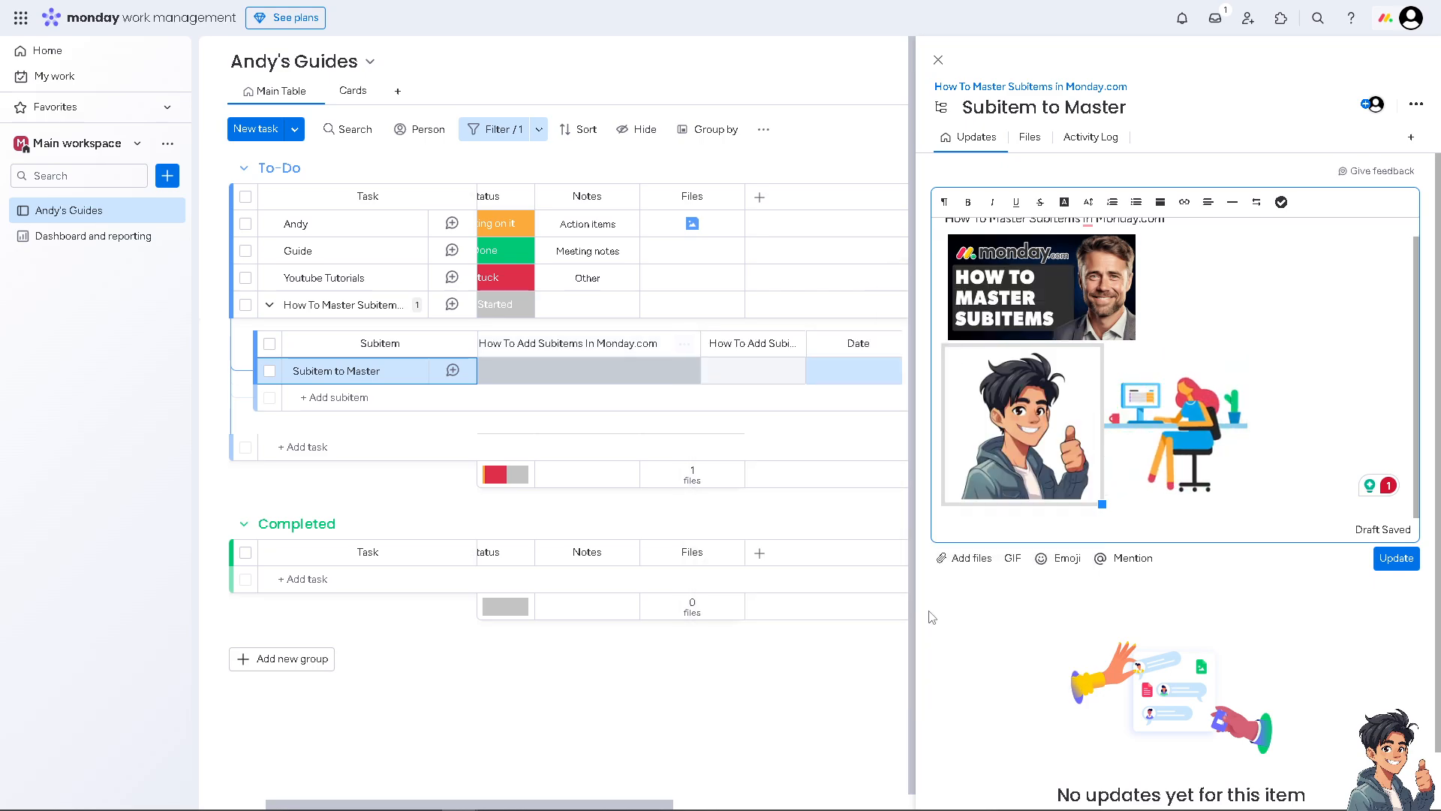
pyautogui.click(683, 343)
pyautogui.moveTo(839, 570)
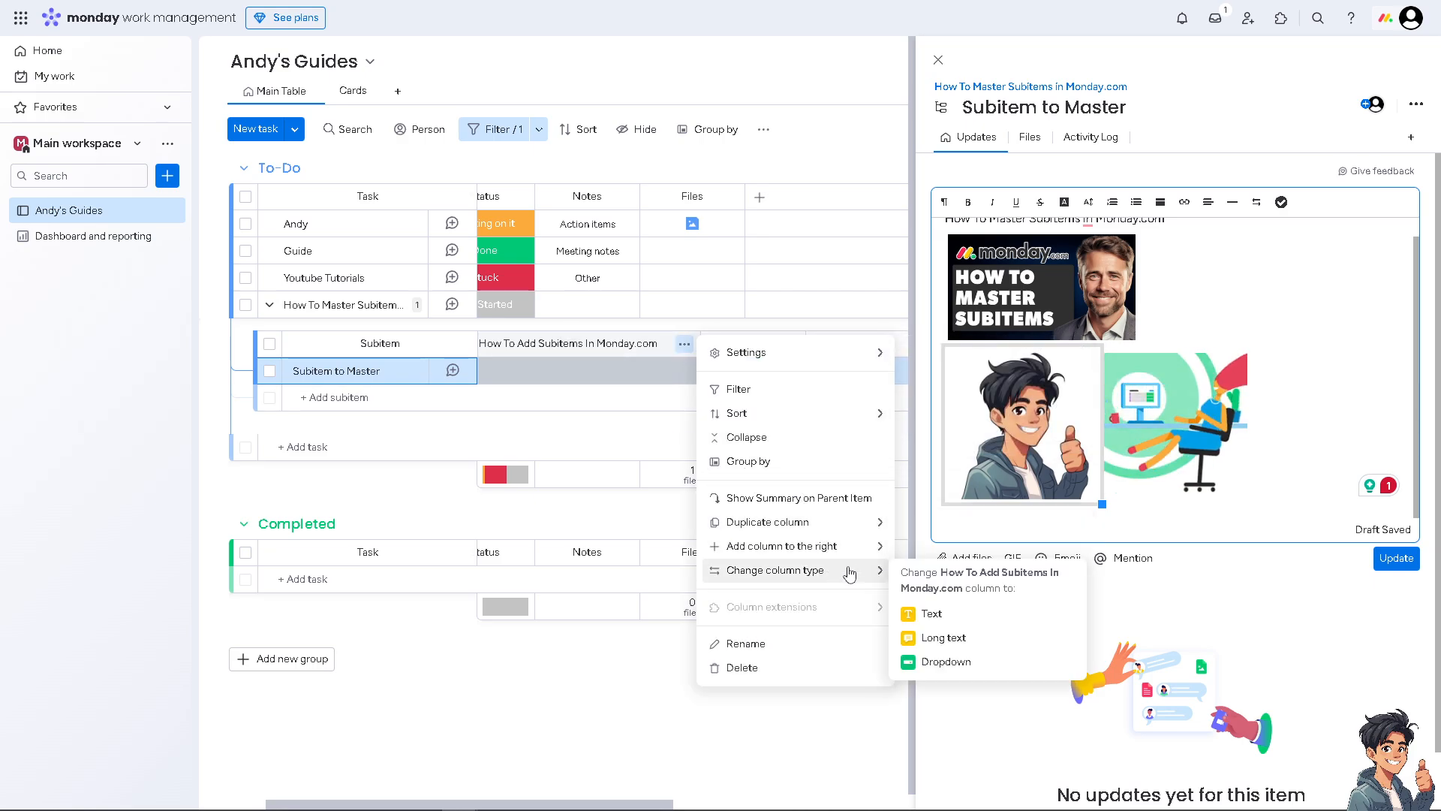
pyautogui.click(957, 662)
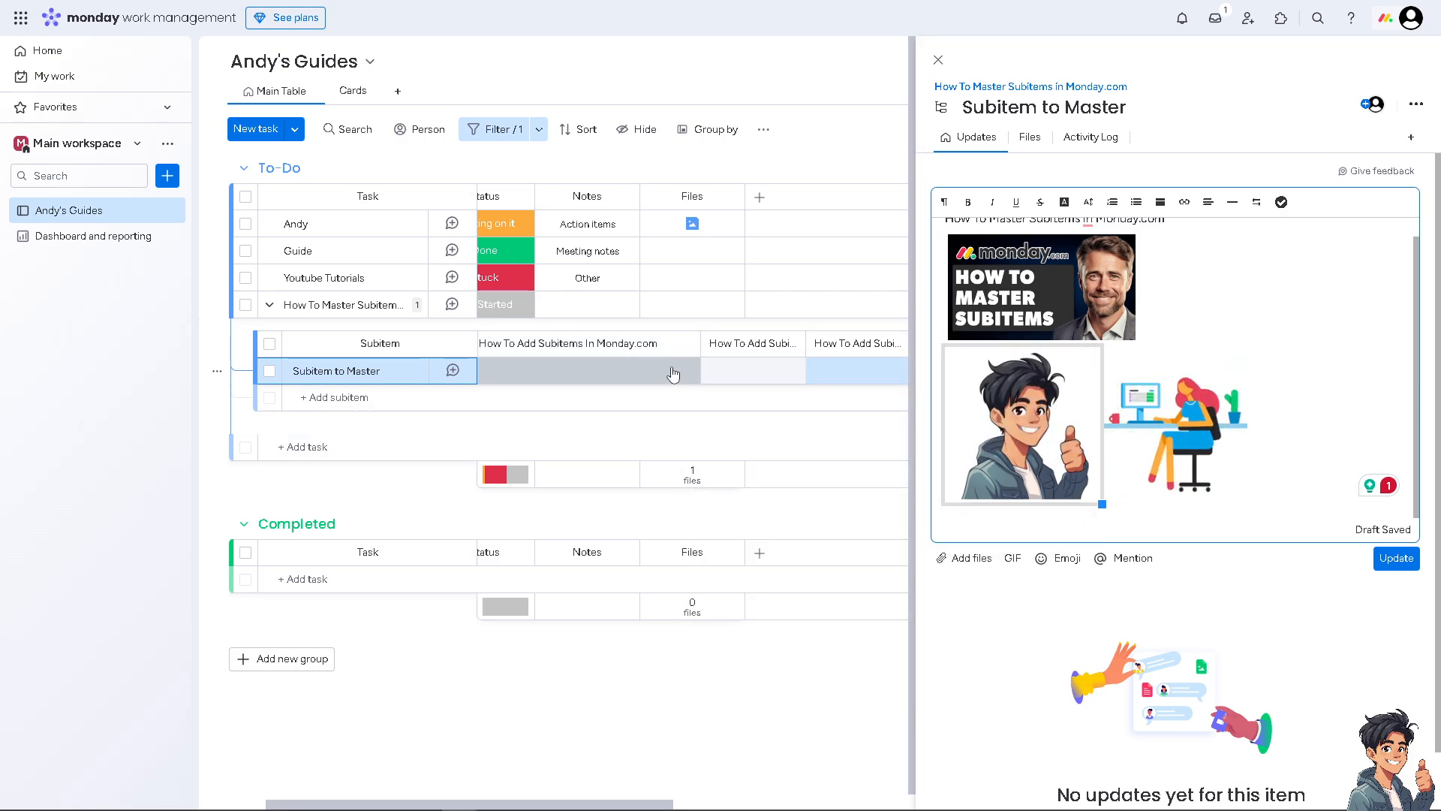
pyautogui.click(683, 343)
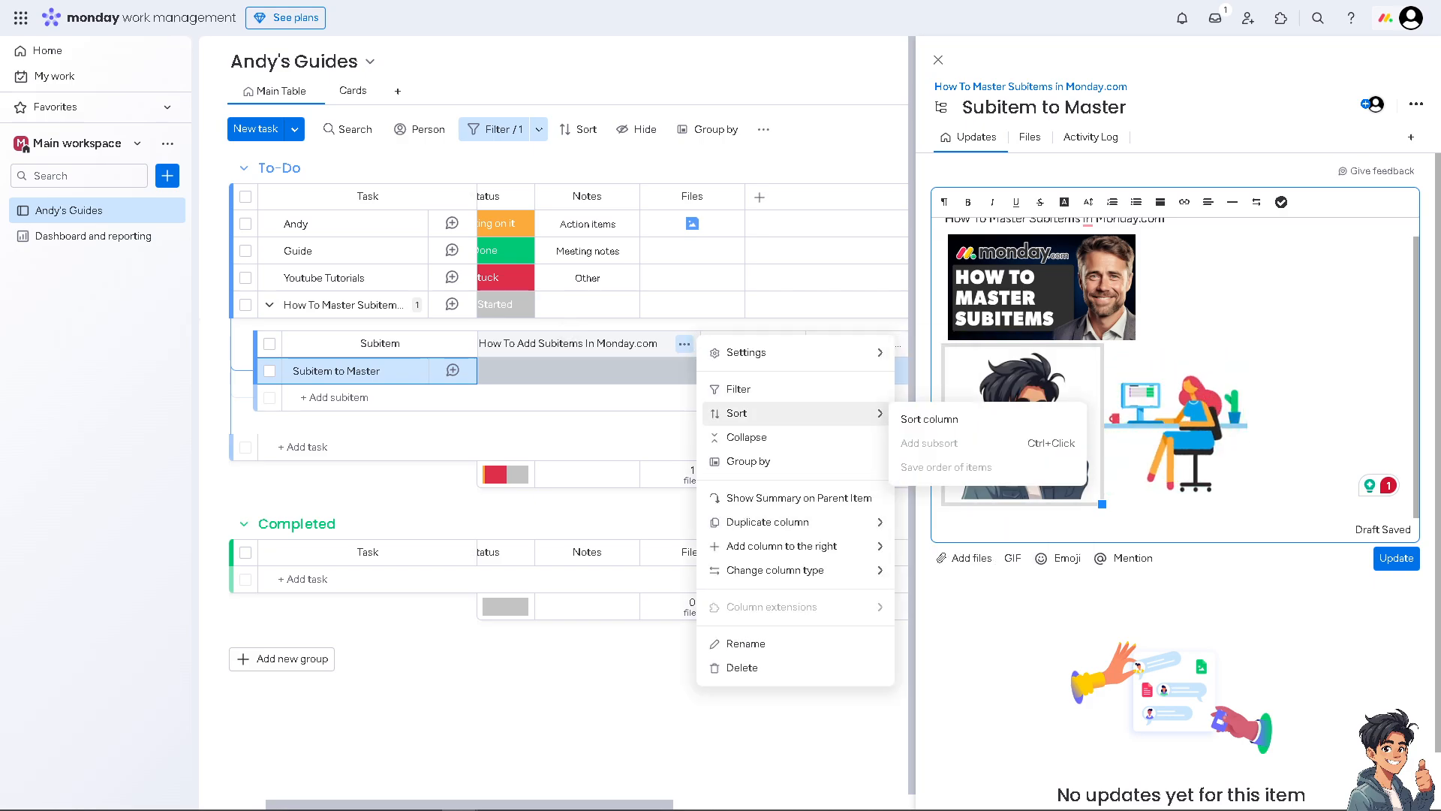
pyautogui.click(601, 372)
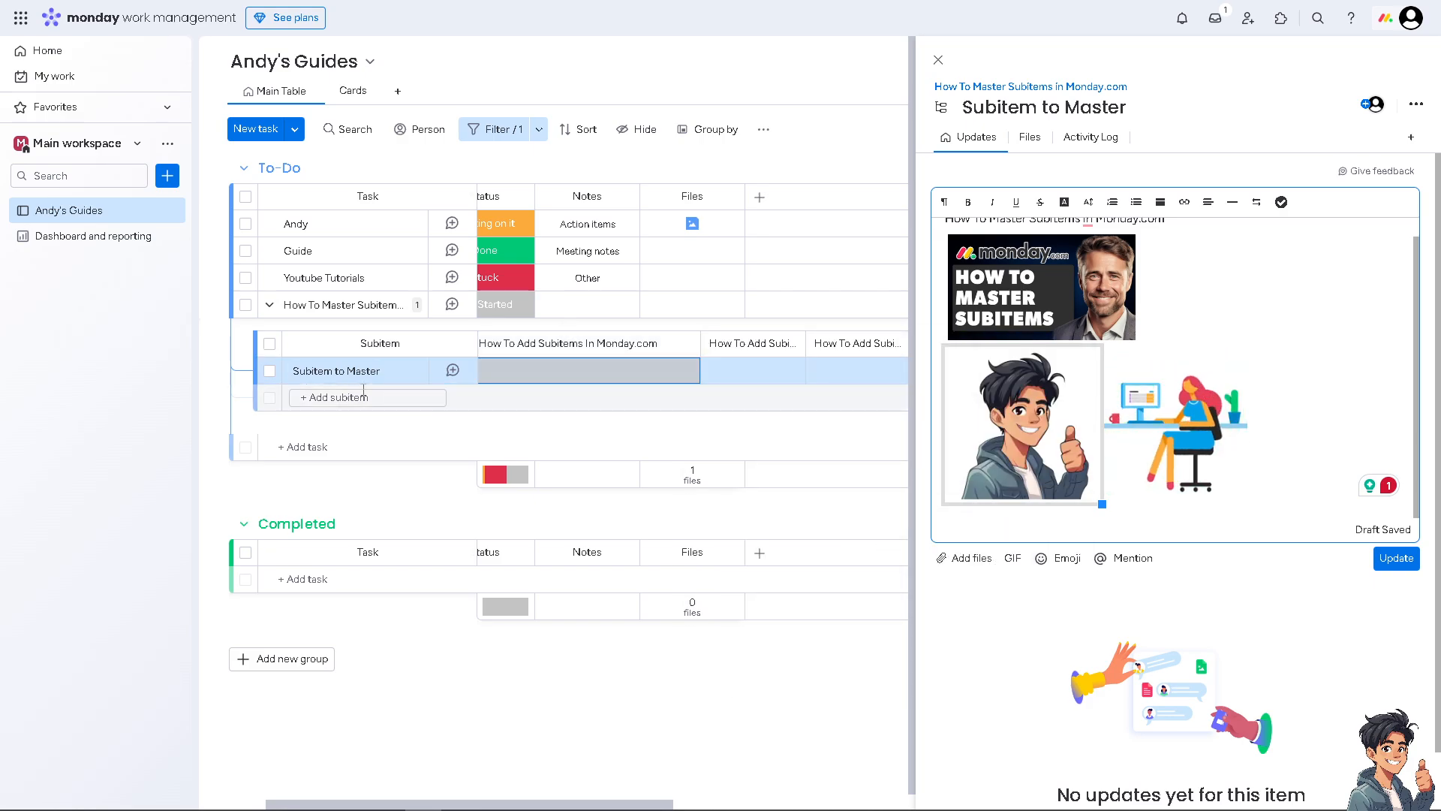
# Step: Try the subitem's status labels Stuck, Working on it and Done
pyautogui.click(564, 375)
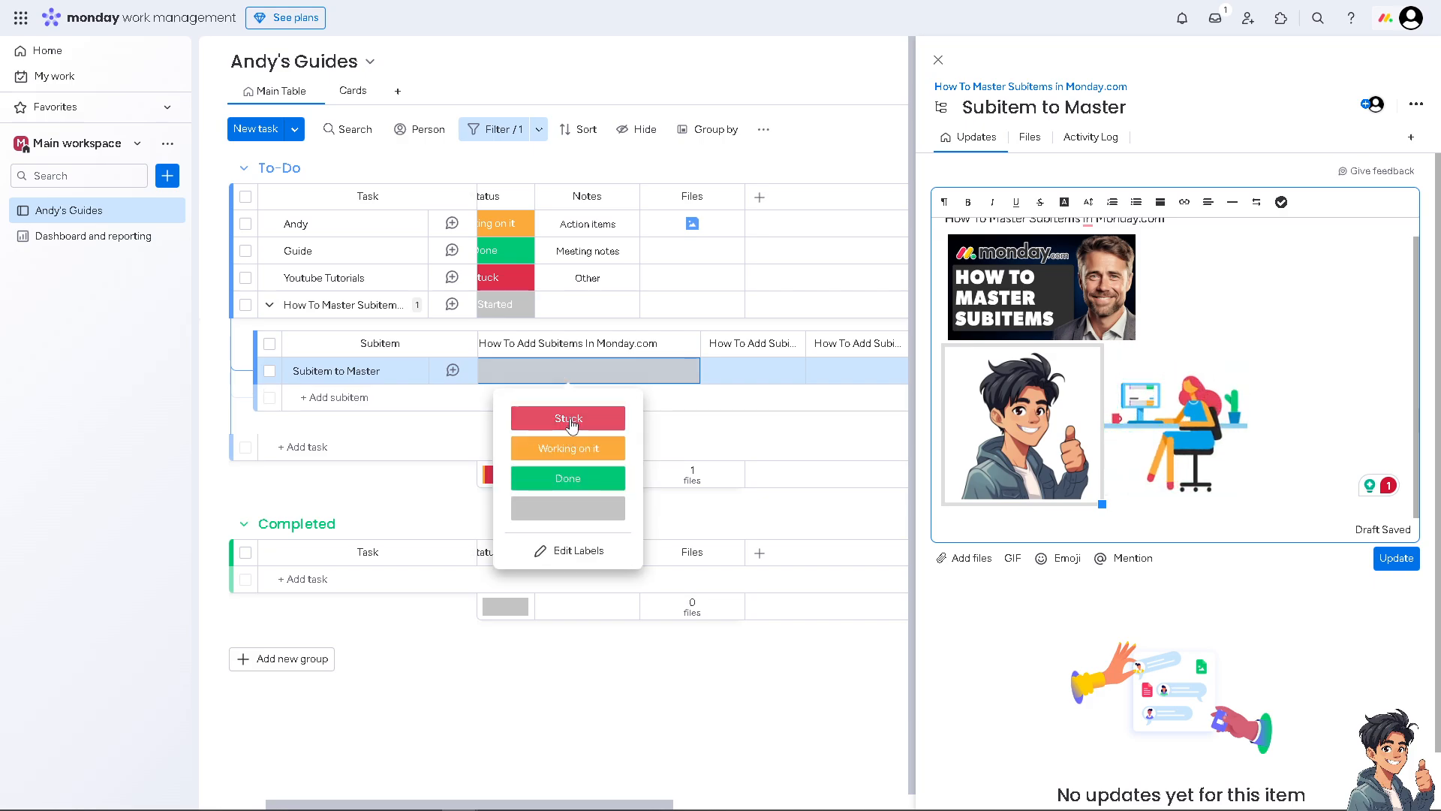
pyautogui.click(570, 419)
pyautogui.click(533, 373)
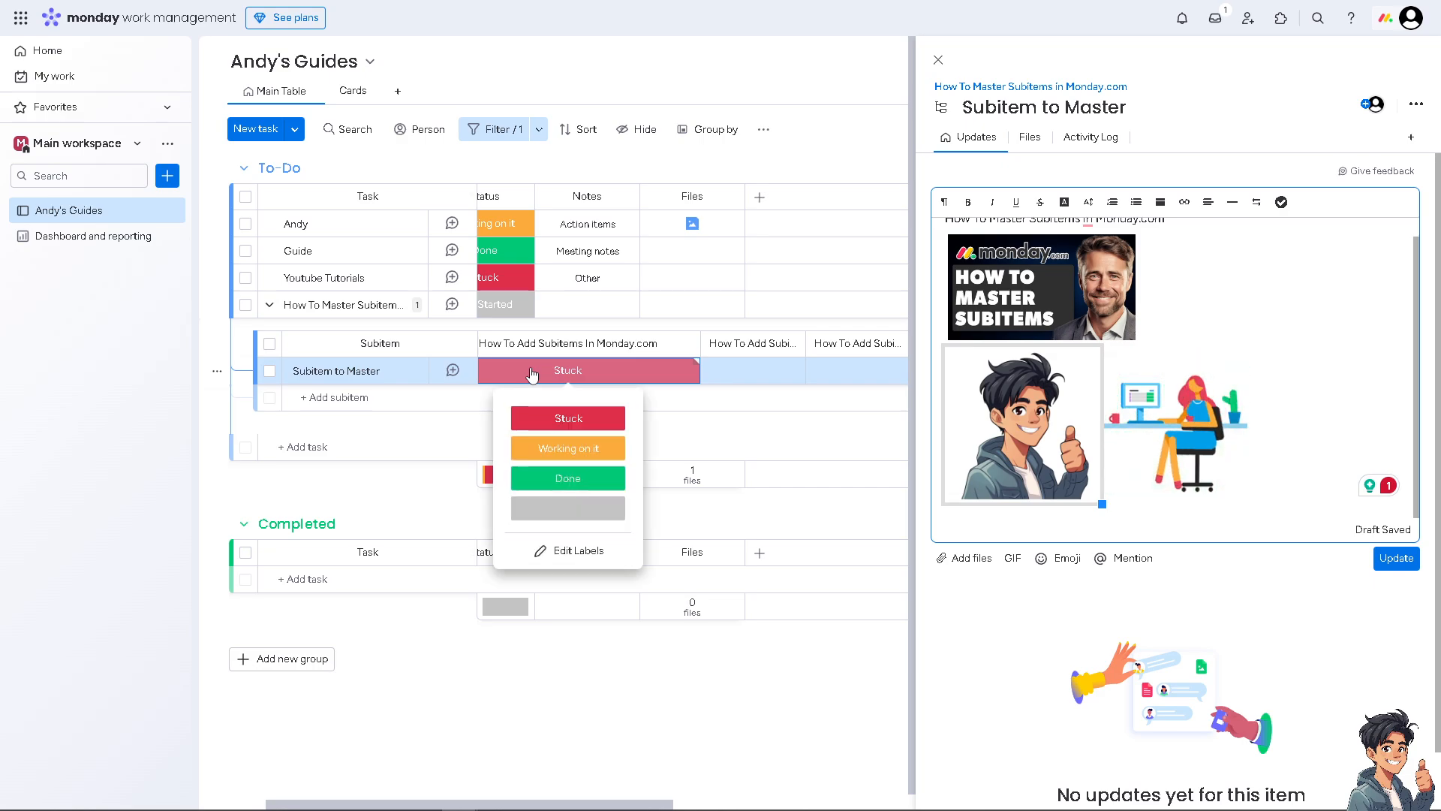
pyautogui.click(572, 449)
pyautogui.click(557, 385)
pyautogui.click(561, 376)
pyautogui.click(562, 376)
pyautogui.click(564, 479)
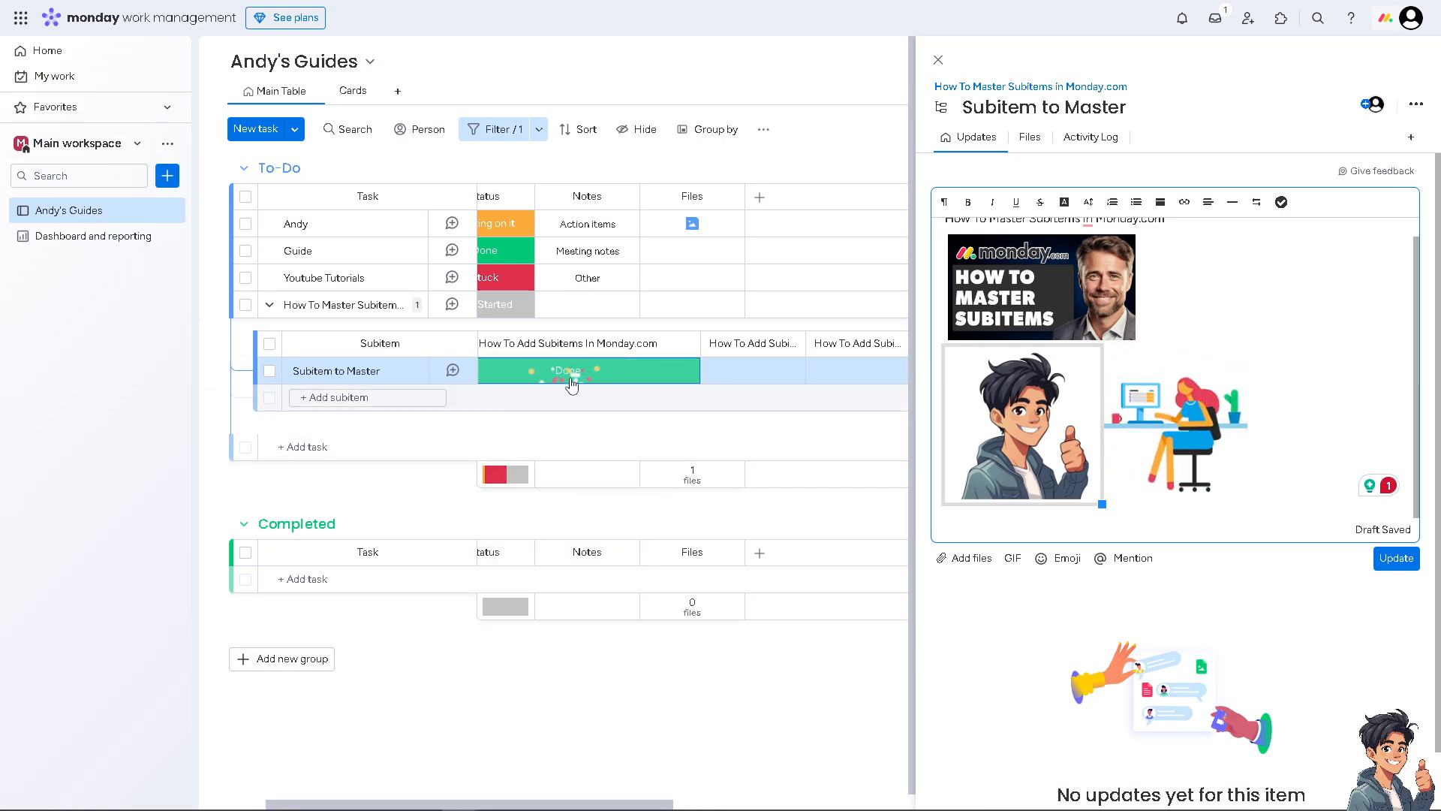
pyautogui.click(563, 371)
# Step: Look at the status label editor, then set the subitem's status back to Stuck
pyautogui.click(576, 552)
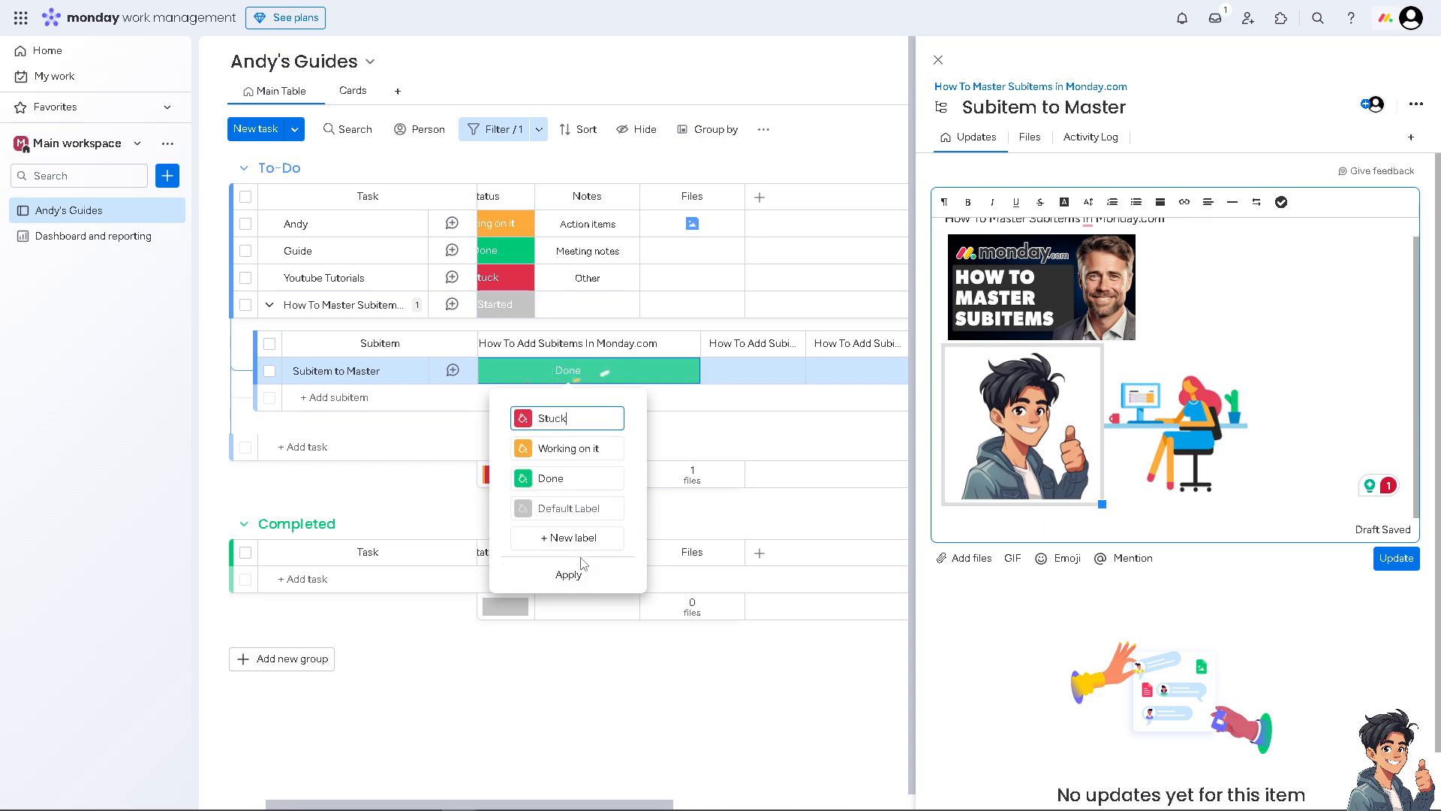
pyautogui.moveTo(576, 416); pyautogui.dragTo(448, 409)
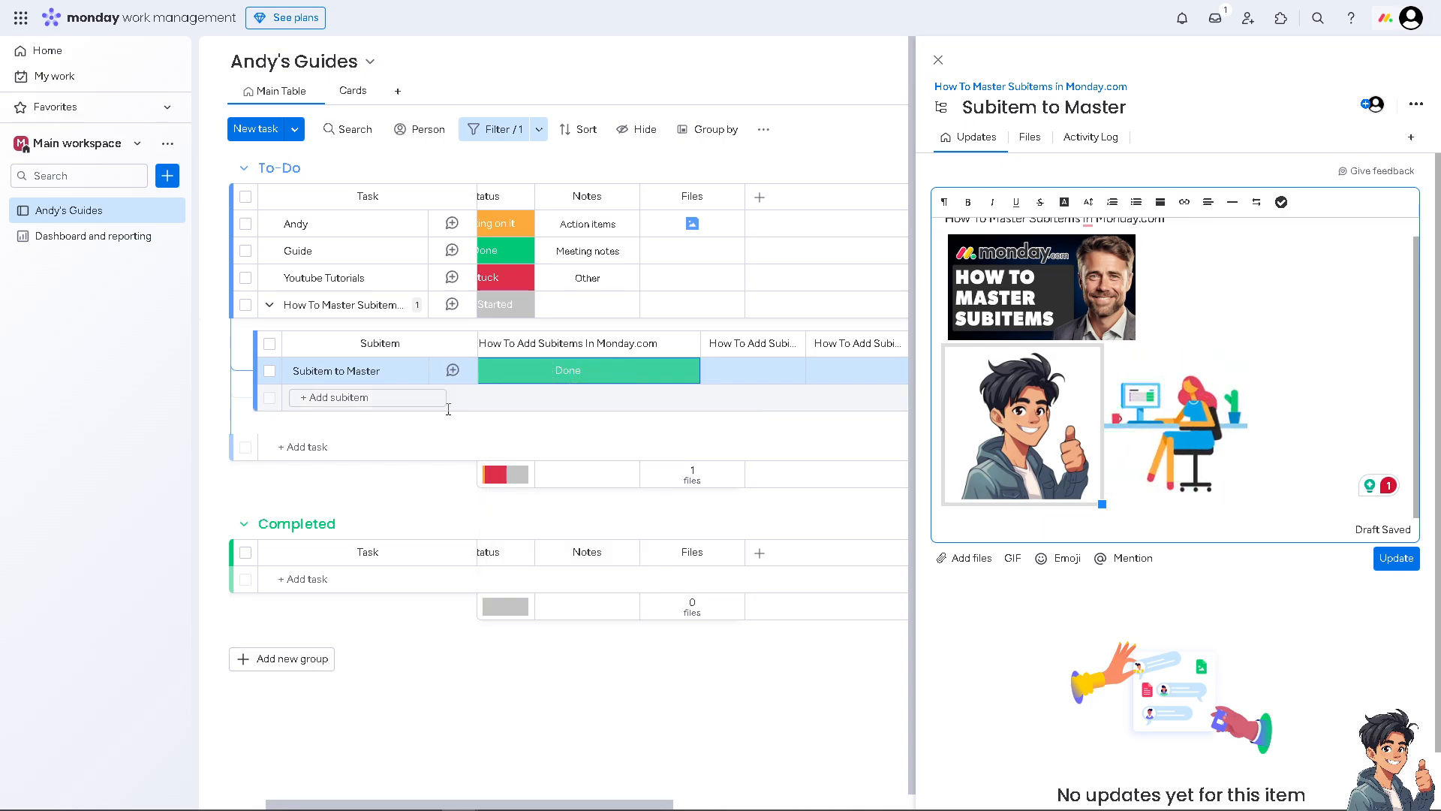
pyautogui.click(530, 372)
pyautogui.click(569, 417)
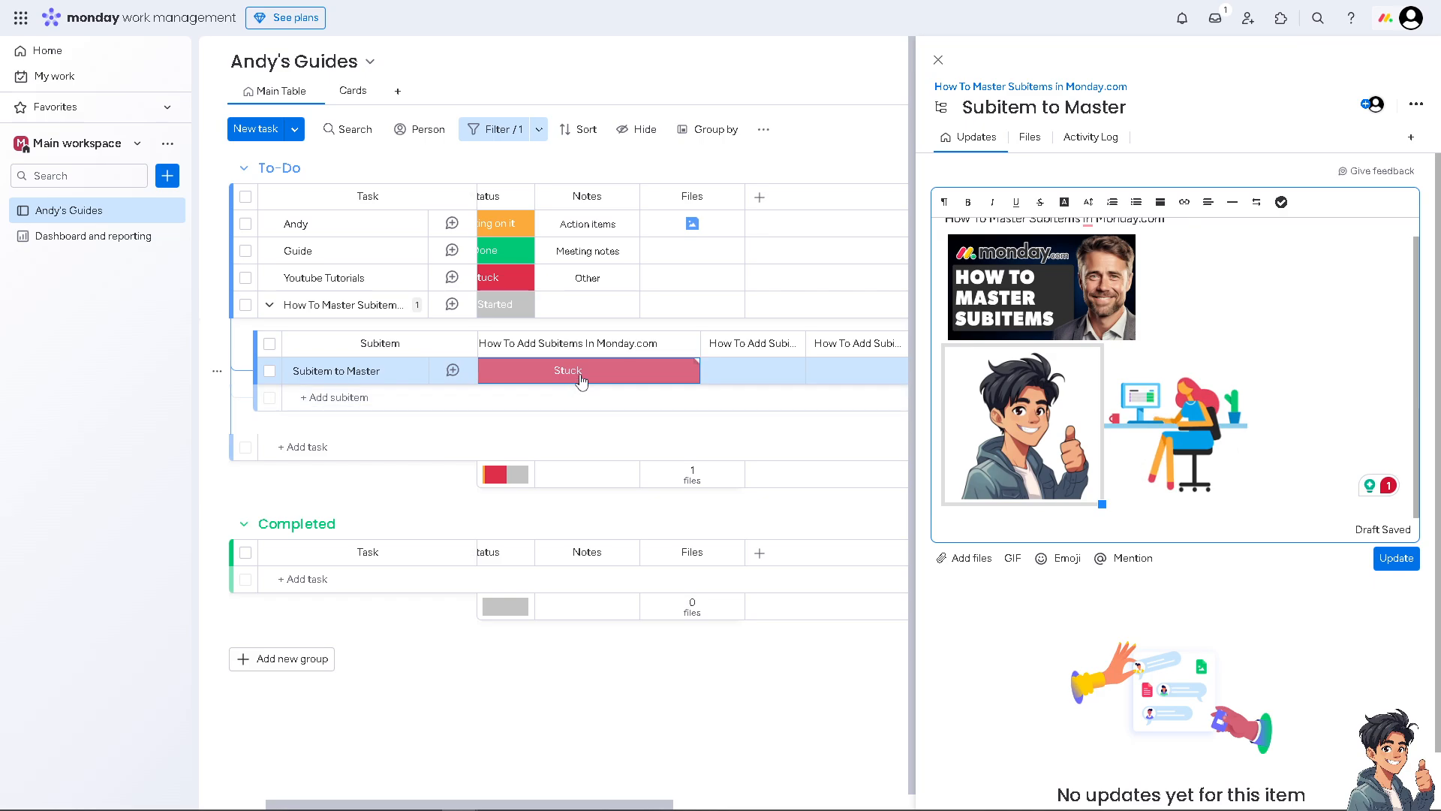
pyautogui.click(583, 373)
pyautogui.click(580, 417)
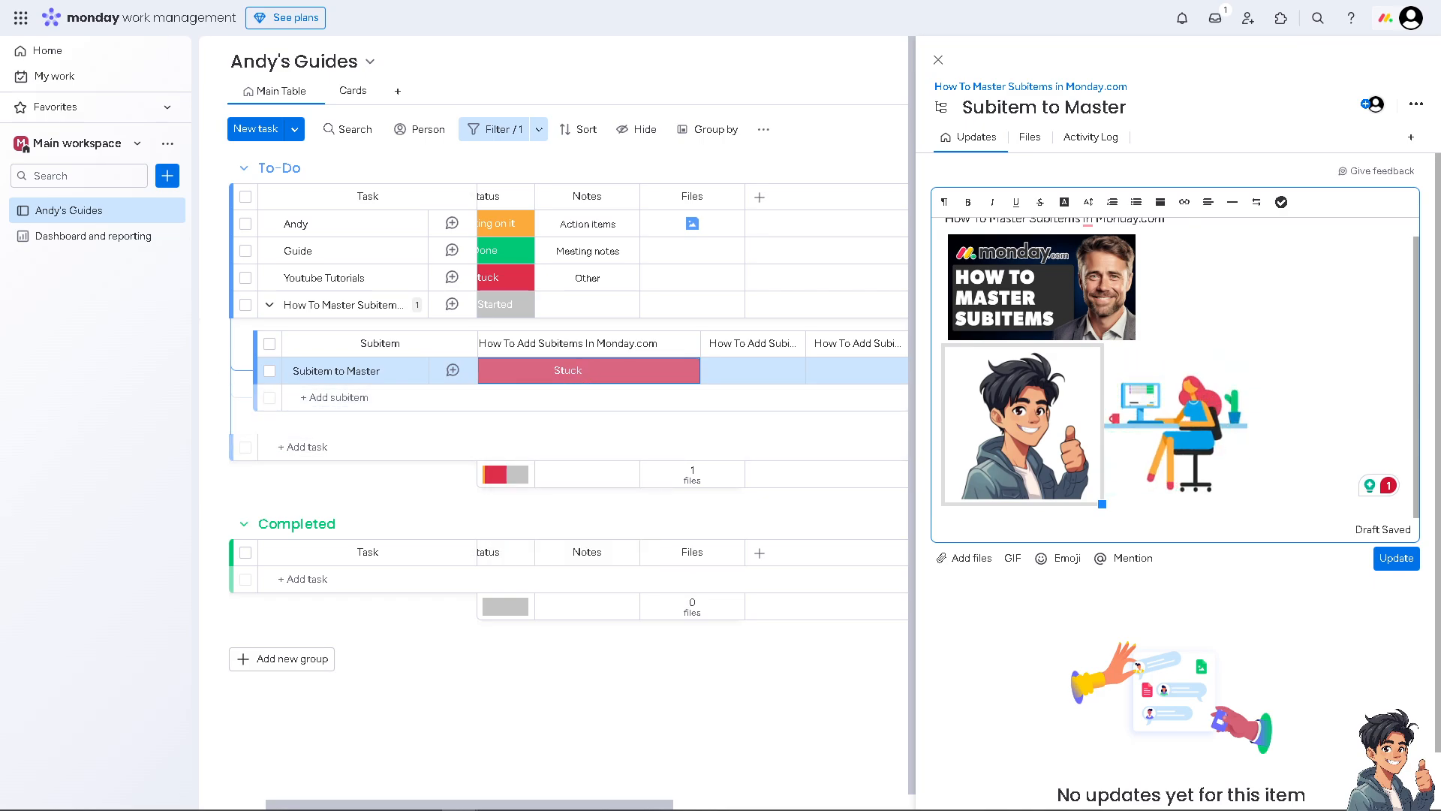
pyautogui.click(684, 344)
# Step: Bring up the Add column to the right type list from the status column's menu
pyautogui.moveTo(699, 361)
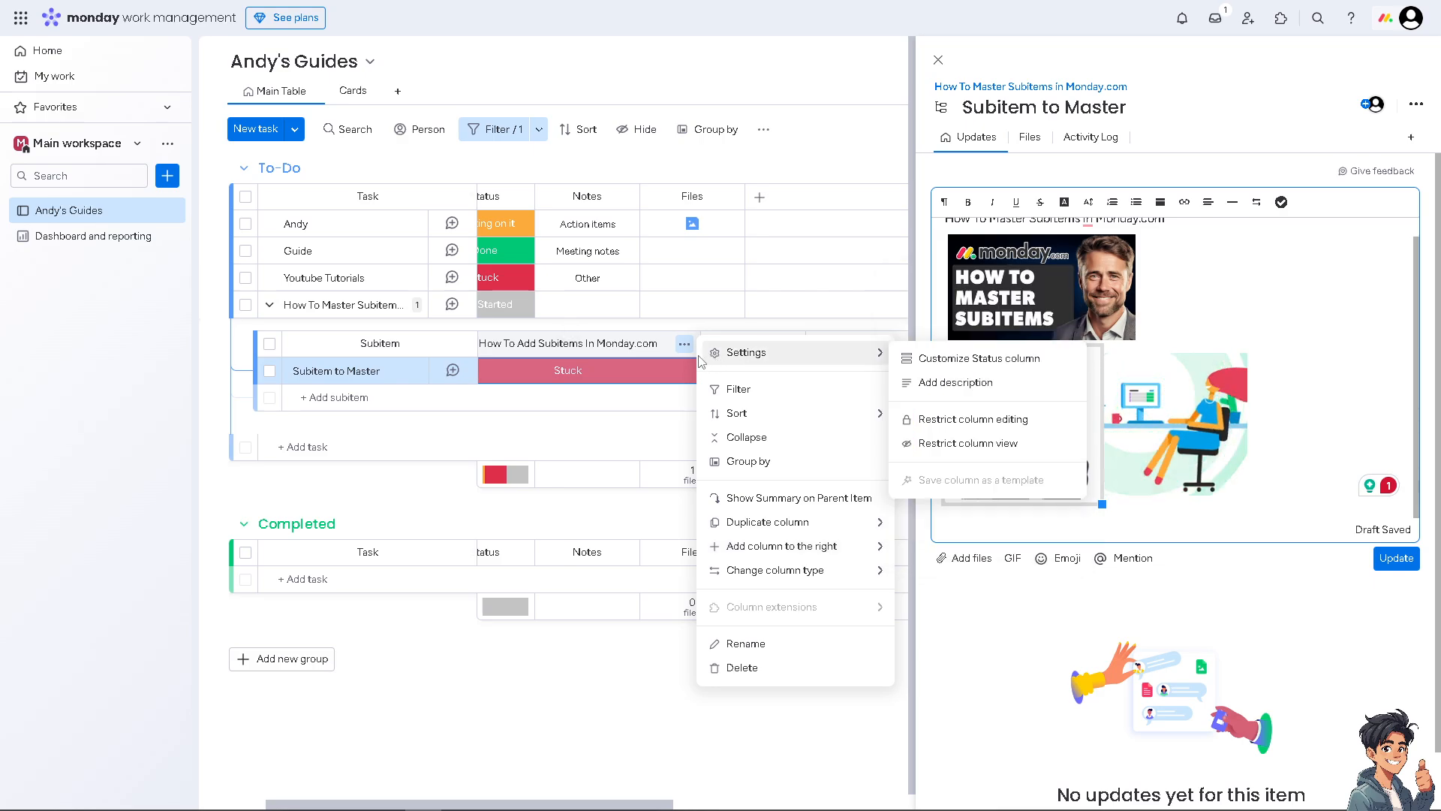
pyautogui.moveTo(821, 582)
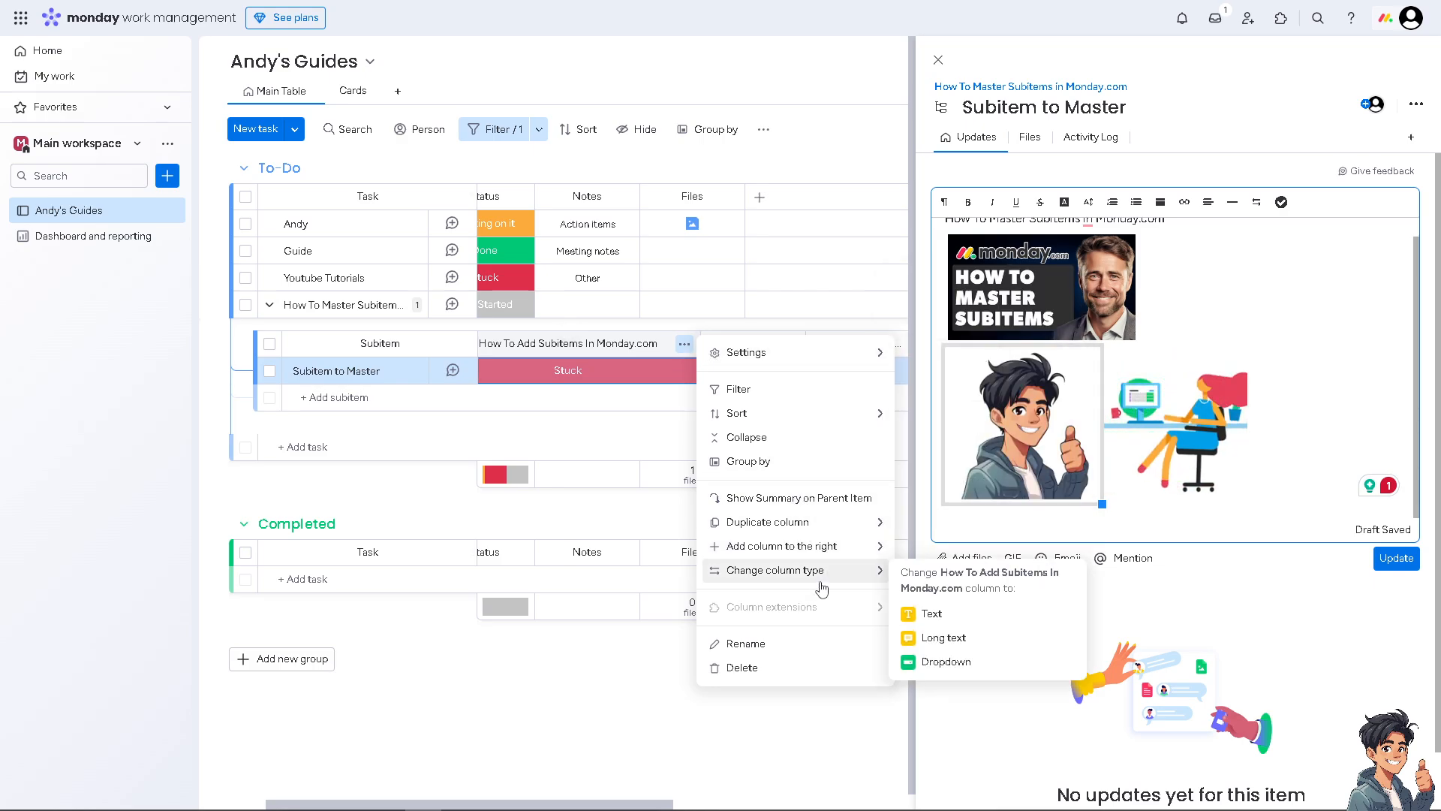
pyautogui.moveTo(828, 548)
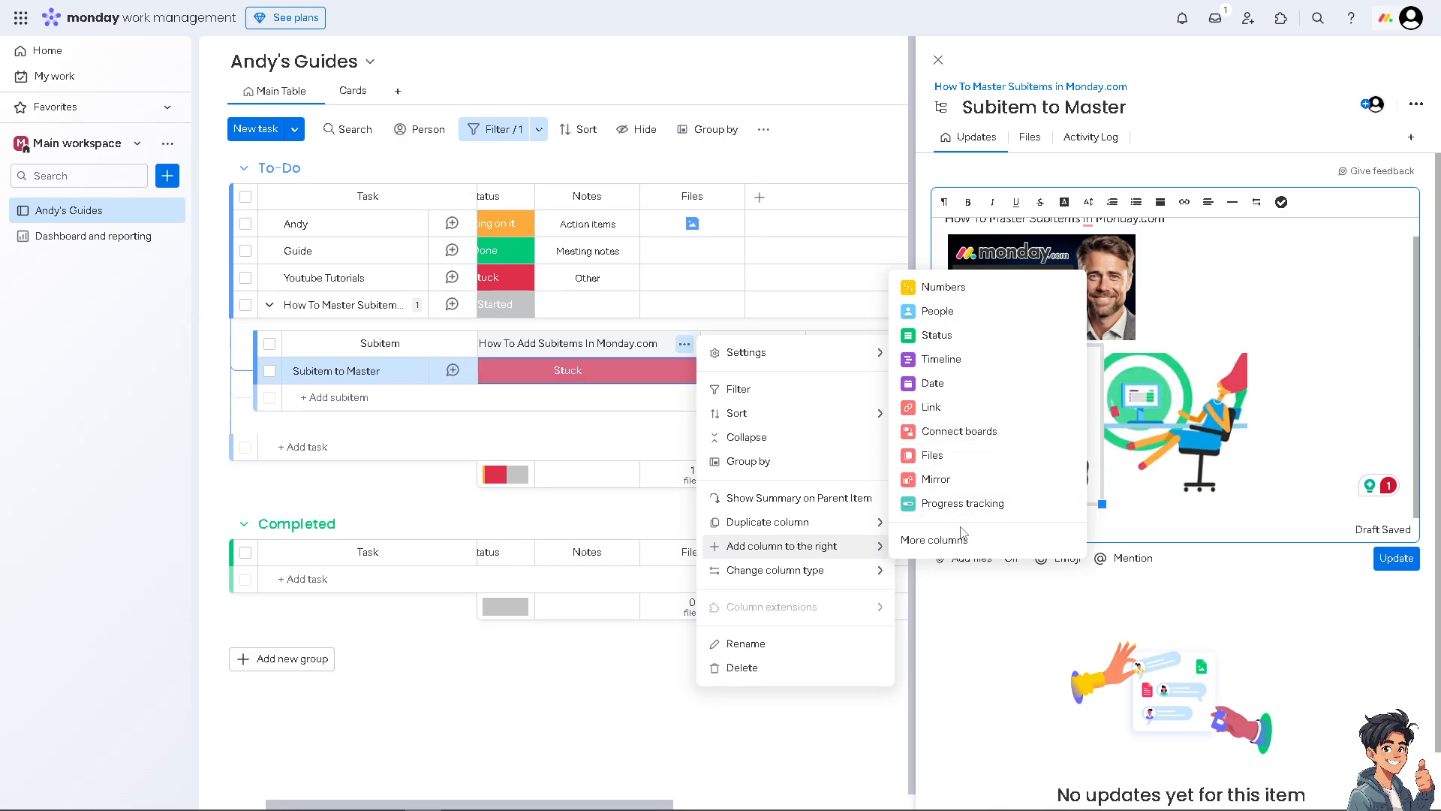
# Step: Add a monday Doc column to the subitem table from the full column-type catalogue
pyautogui.click(935, 540)
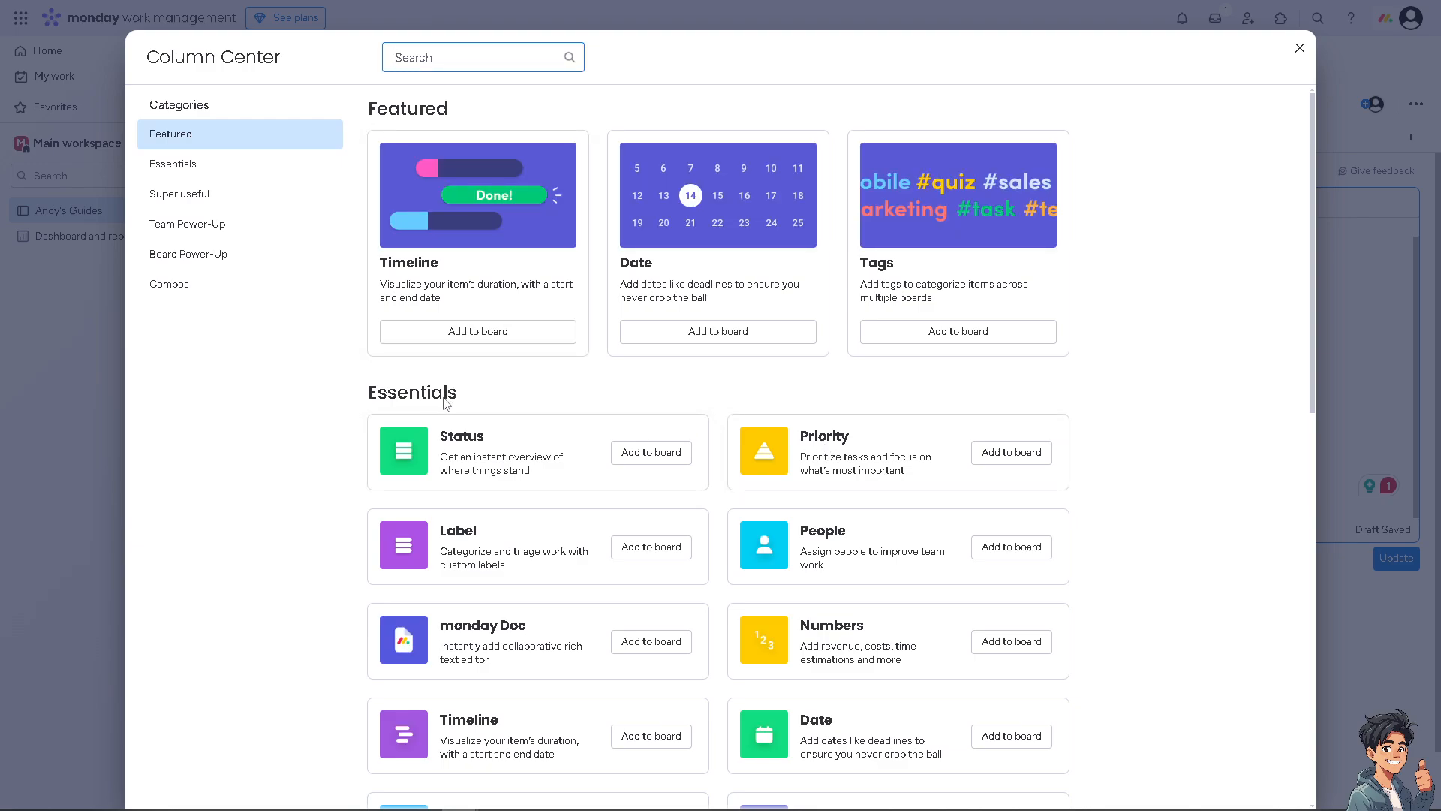
pyautogui.scroll(-1, 484, 450)
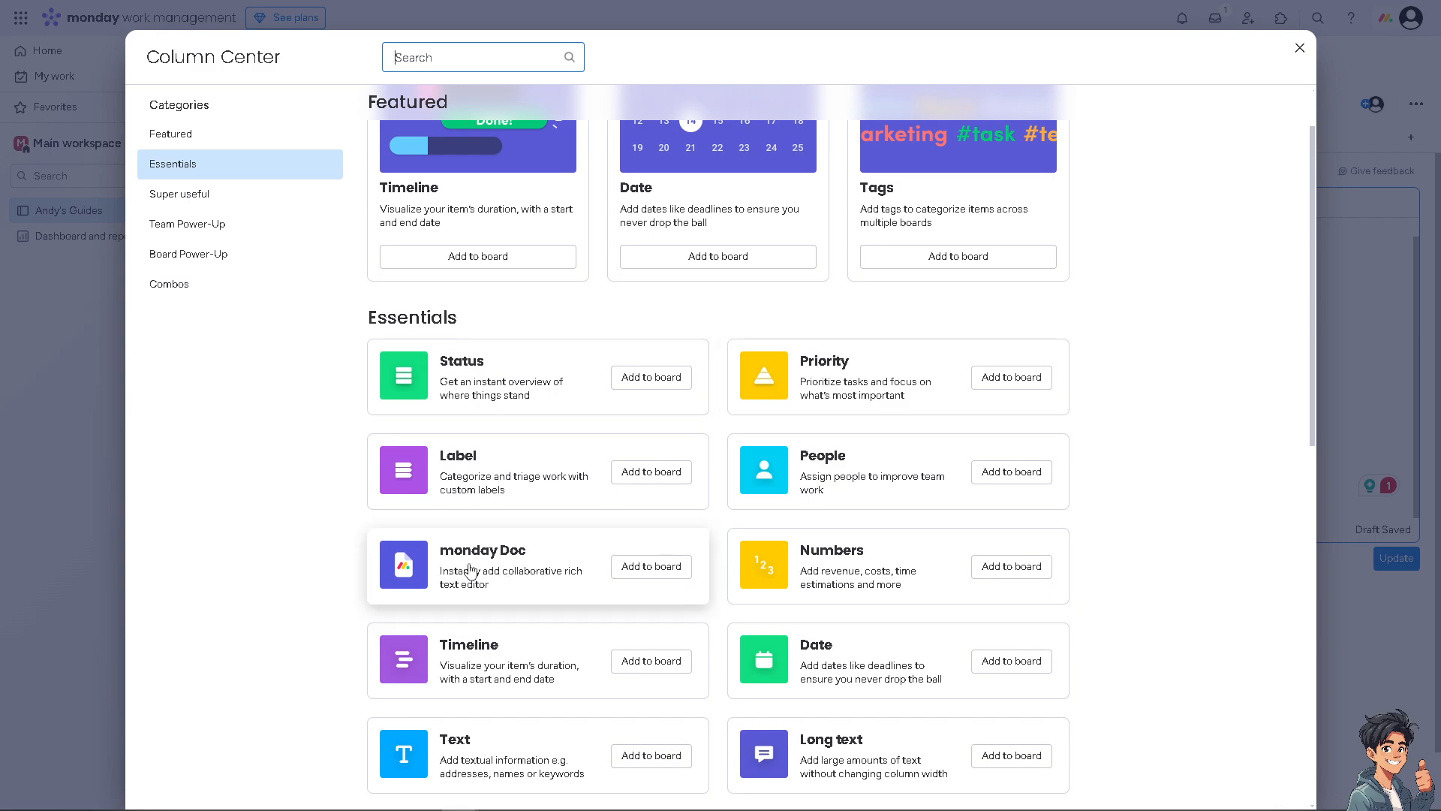
pyautogui.click(632, 567)
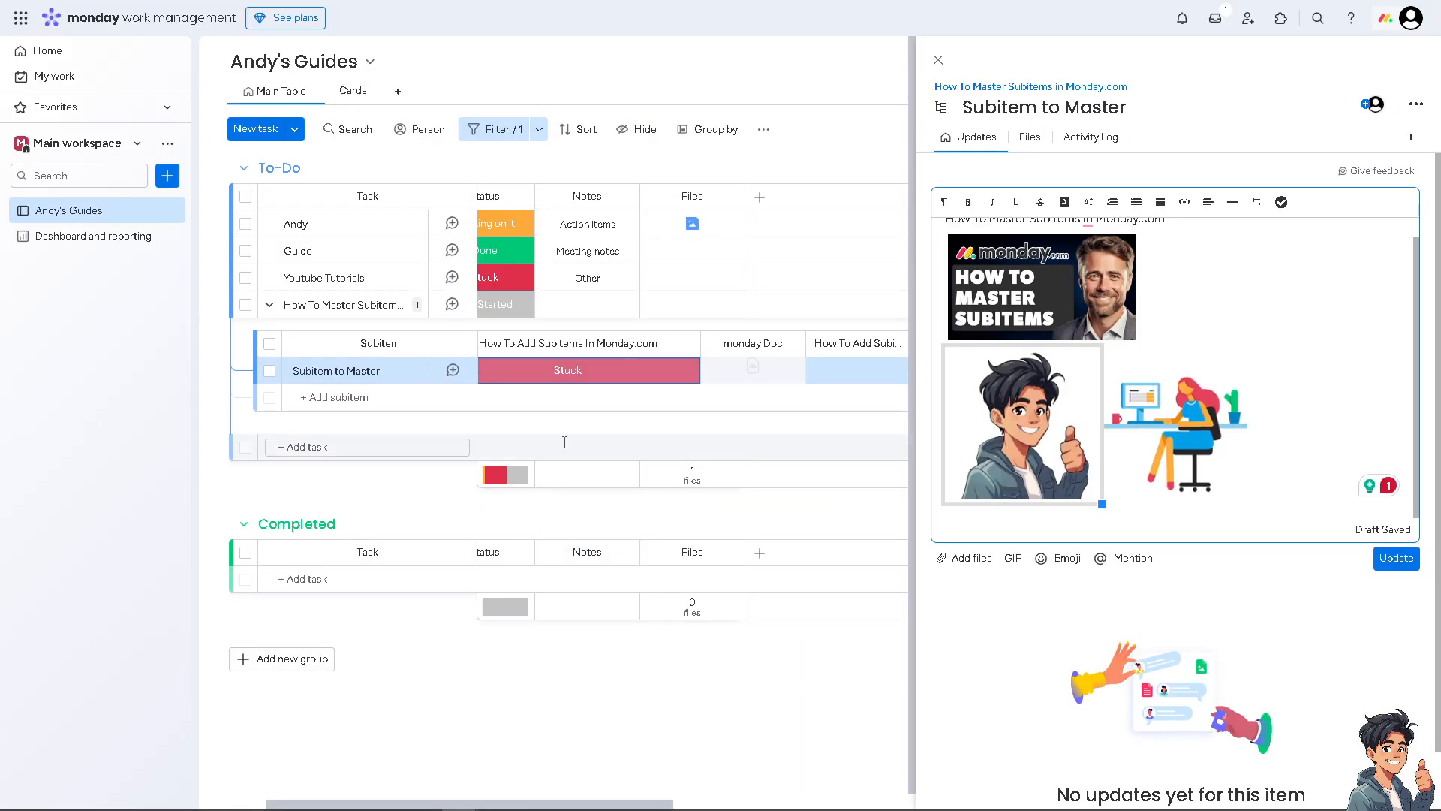
# Step: Create a Subitem to Master doc from the subitem's empty monday Doc cell and view its quick starters
pyautogui.click(756, 379)
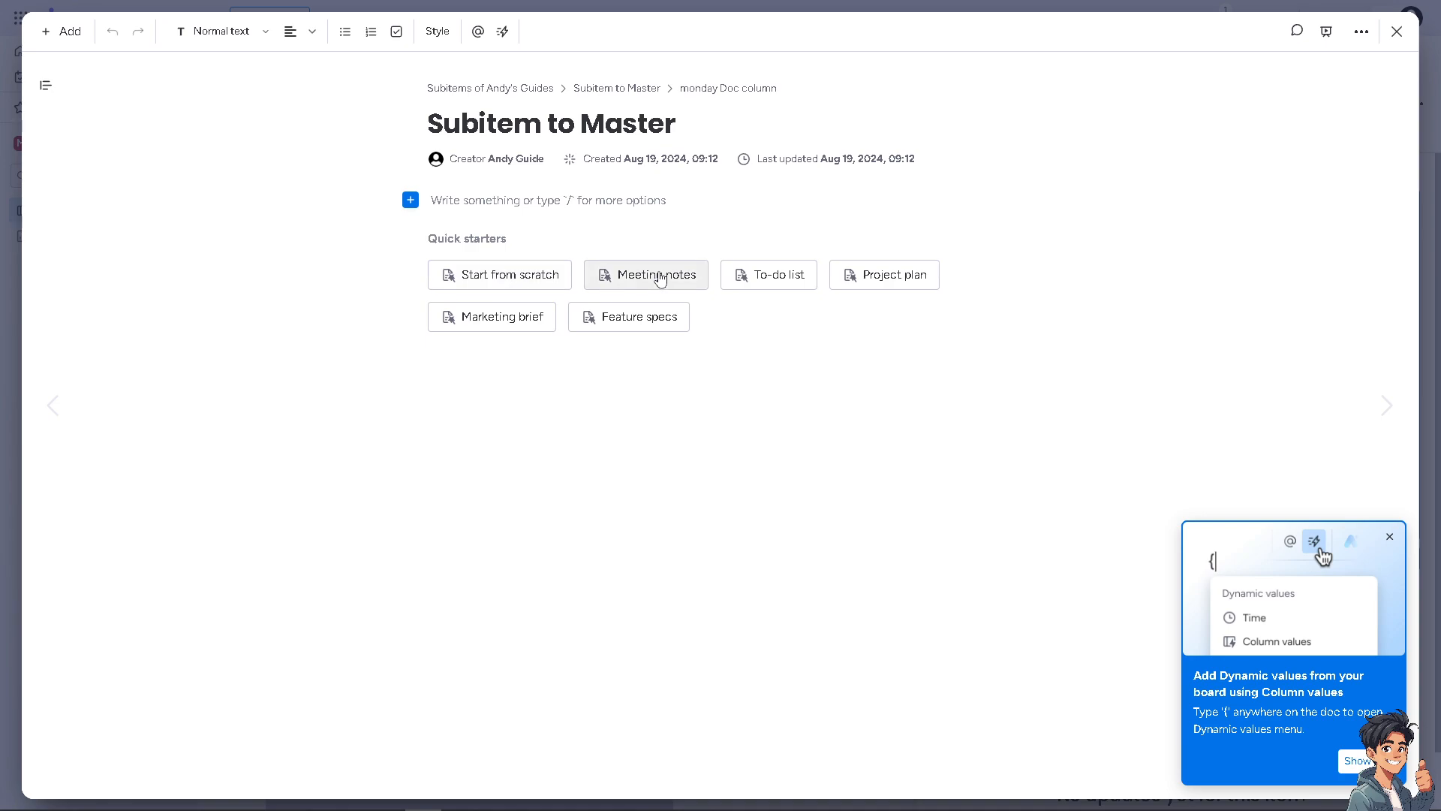
pyautogui.moveTo(660, 281)
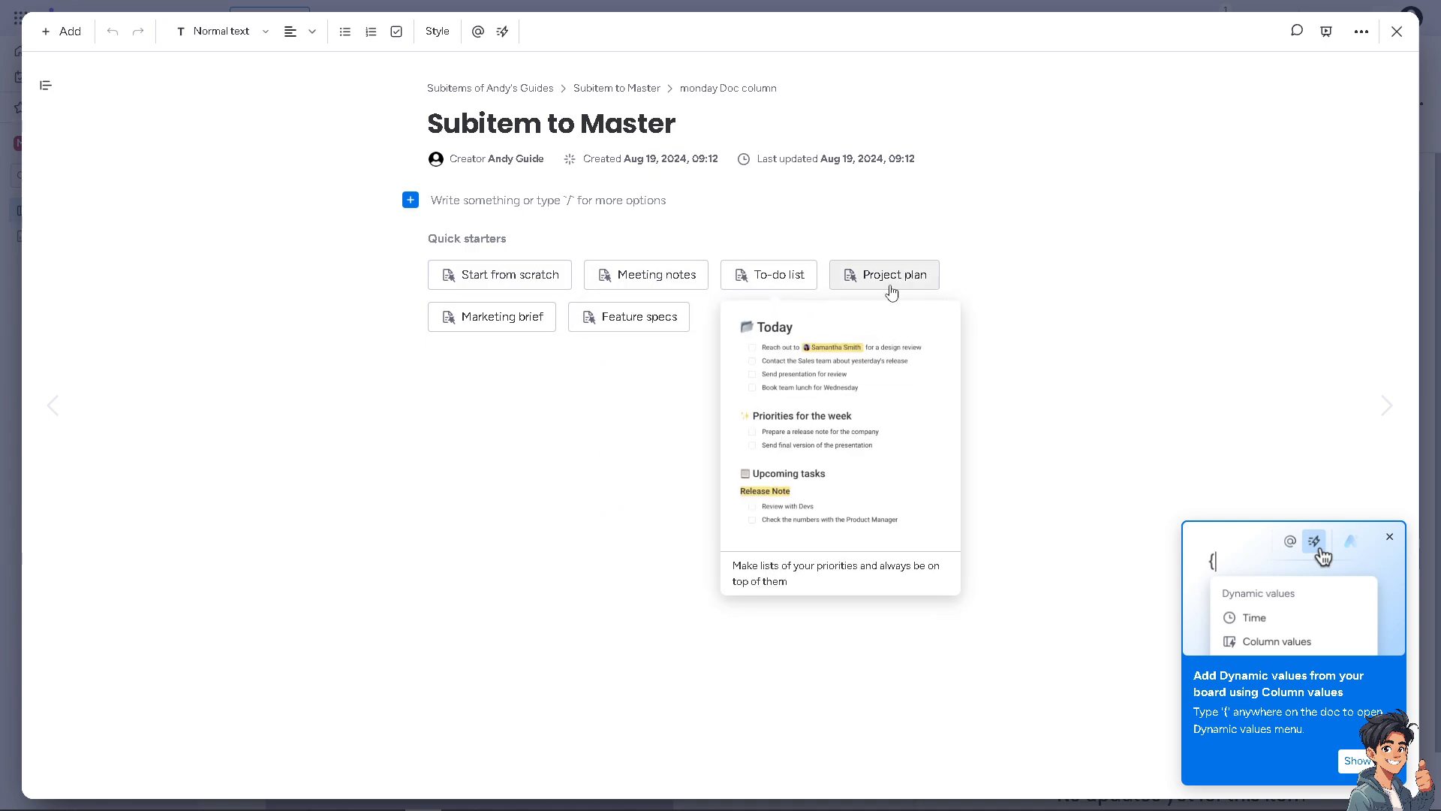
pyautogui.moveTo(518, 328)
pyautogui.moveTo(632, 321)
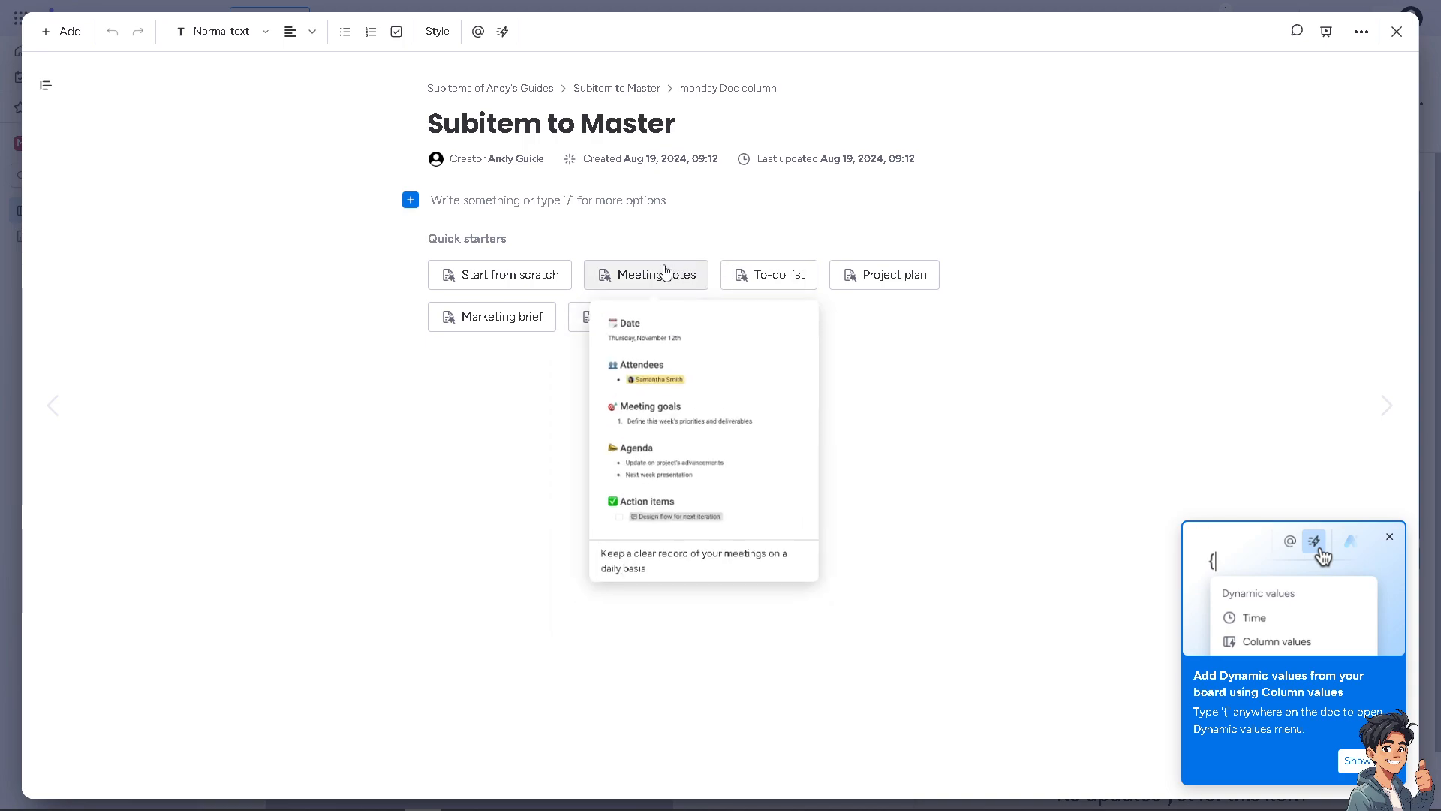
# Step: Apply the Meeting notes template to the doc and insert a board with /board
pyautogui.click(664, 274)
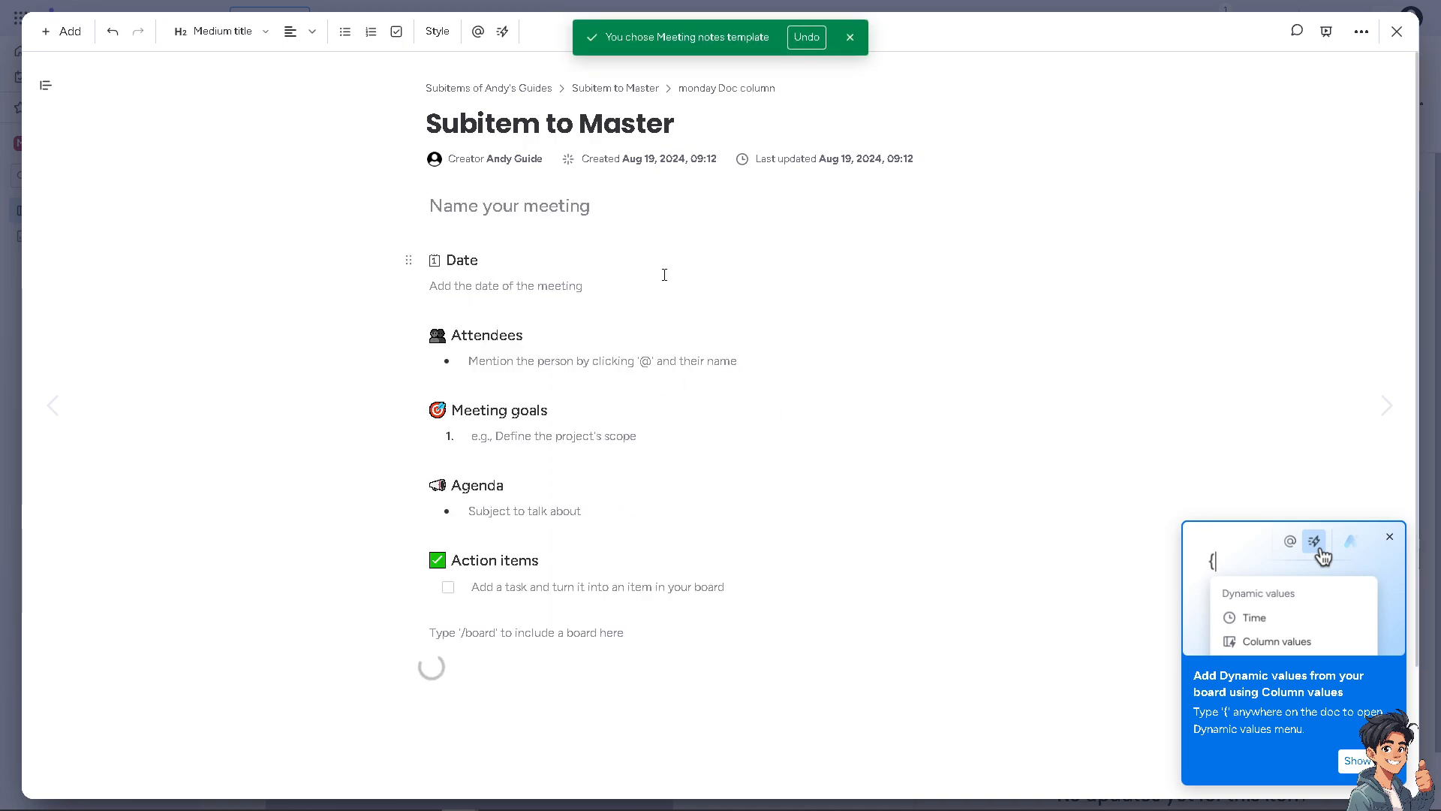
pyautogui.write('/boa')
pyautogui.press('Return')
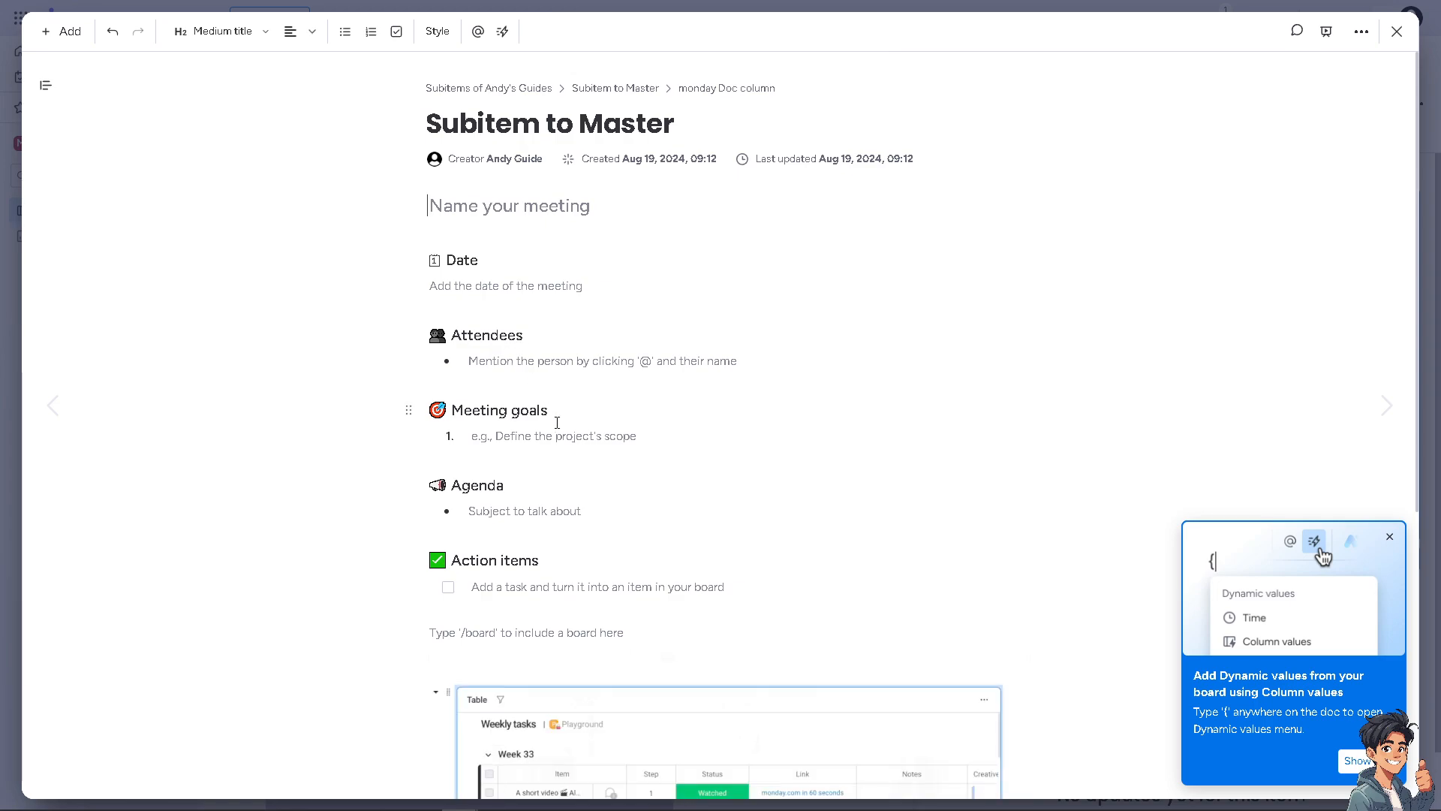
# Step: Review the doc and bring up the list of blocks that can be added
pyautogui.scroll(-4, 557, 423)
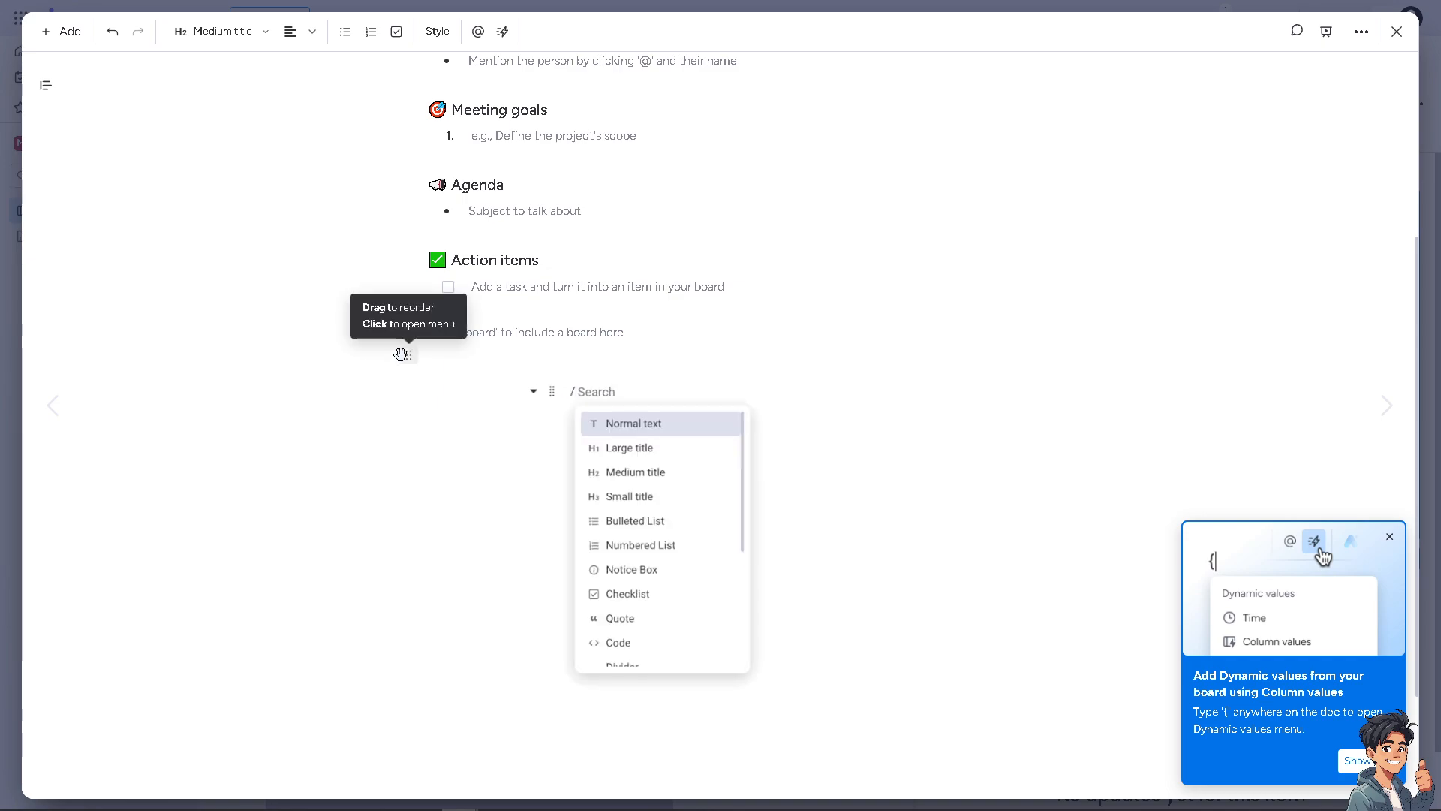
pyautogui.scroll(3, 400, 353)
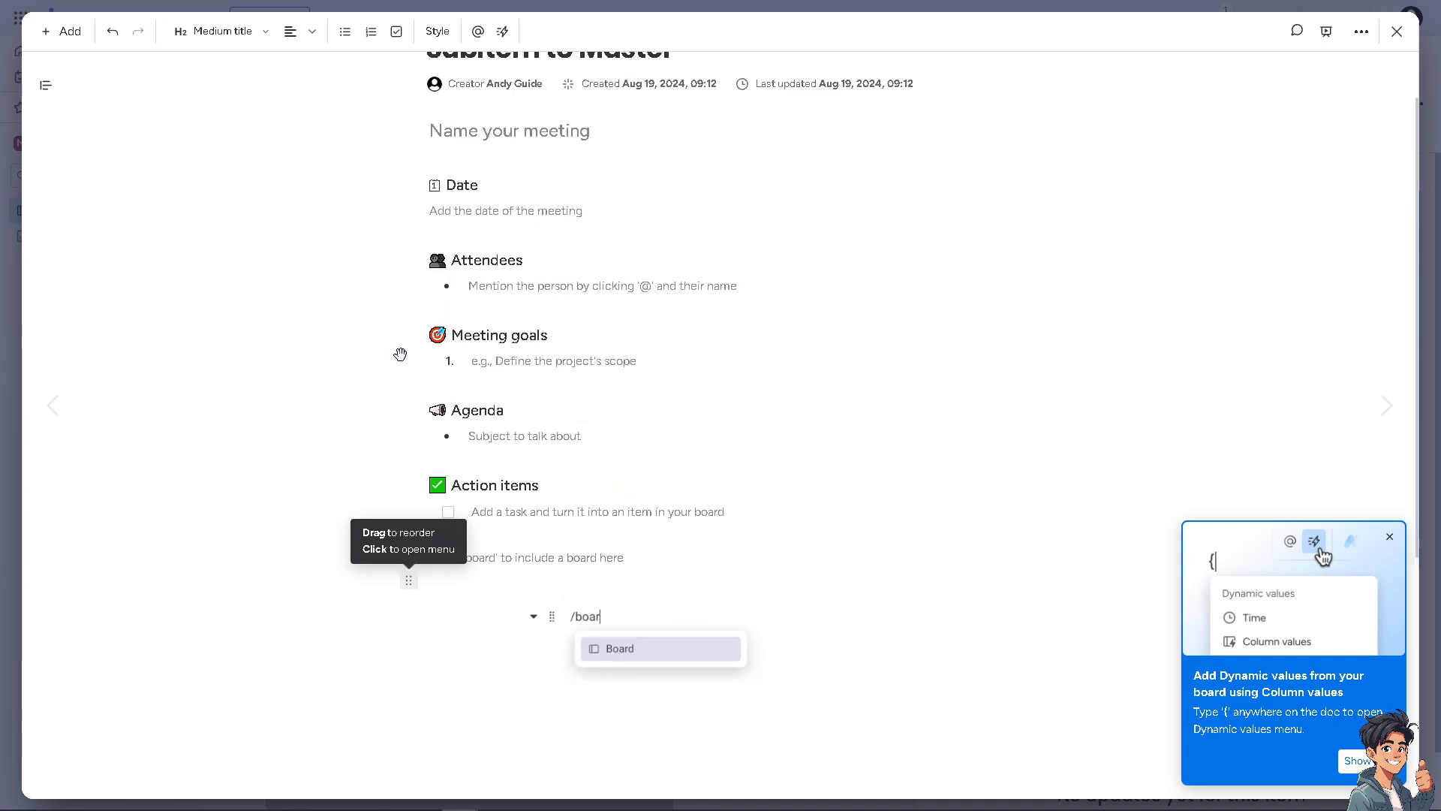
pyautogui.click(71, 33)
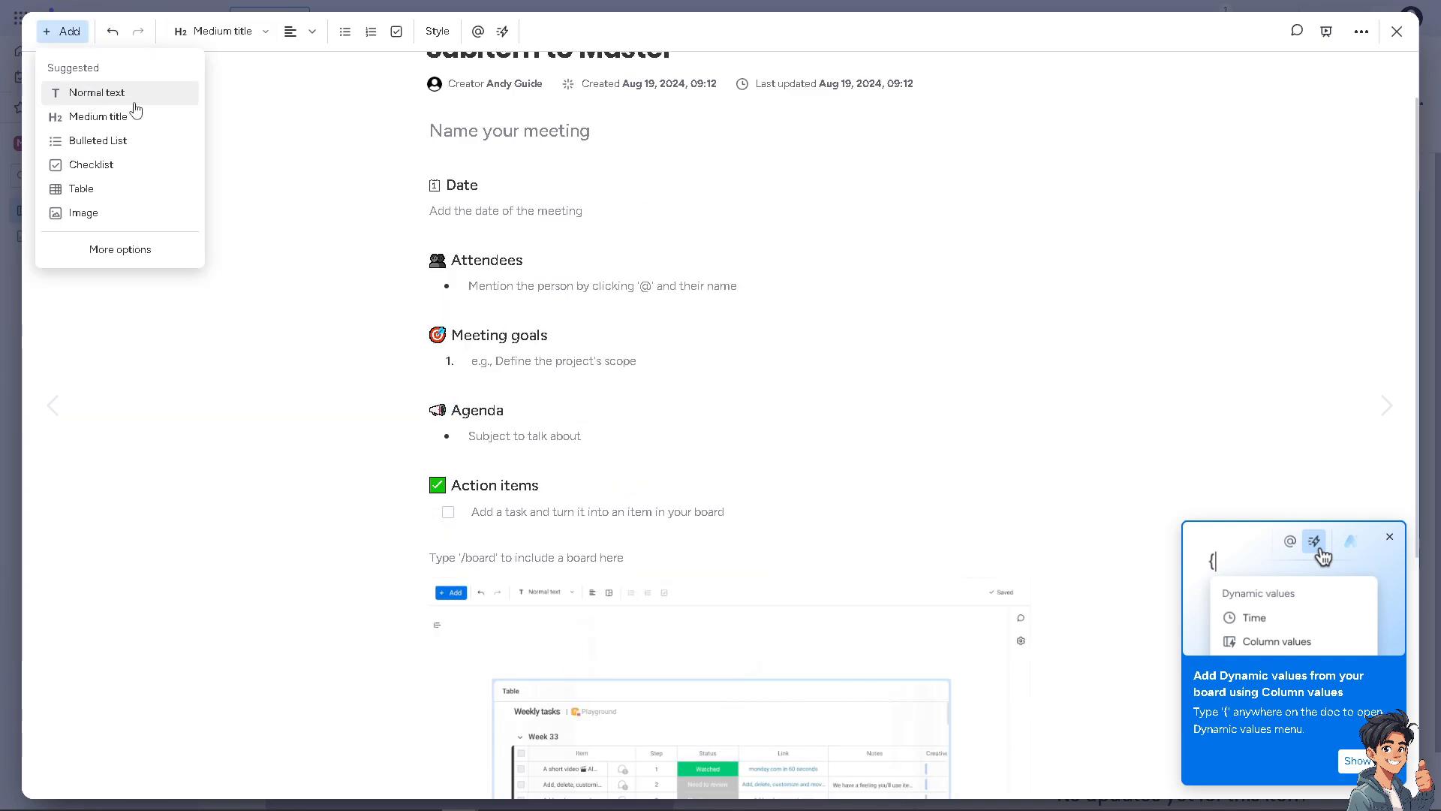
pyautogui.click(1325, 36)
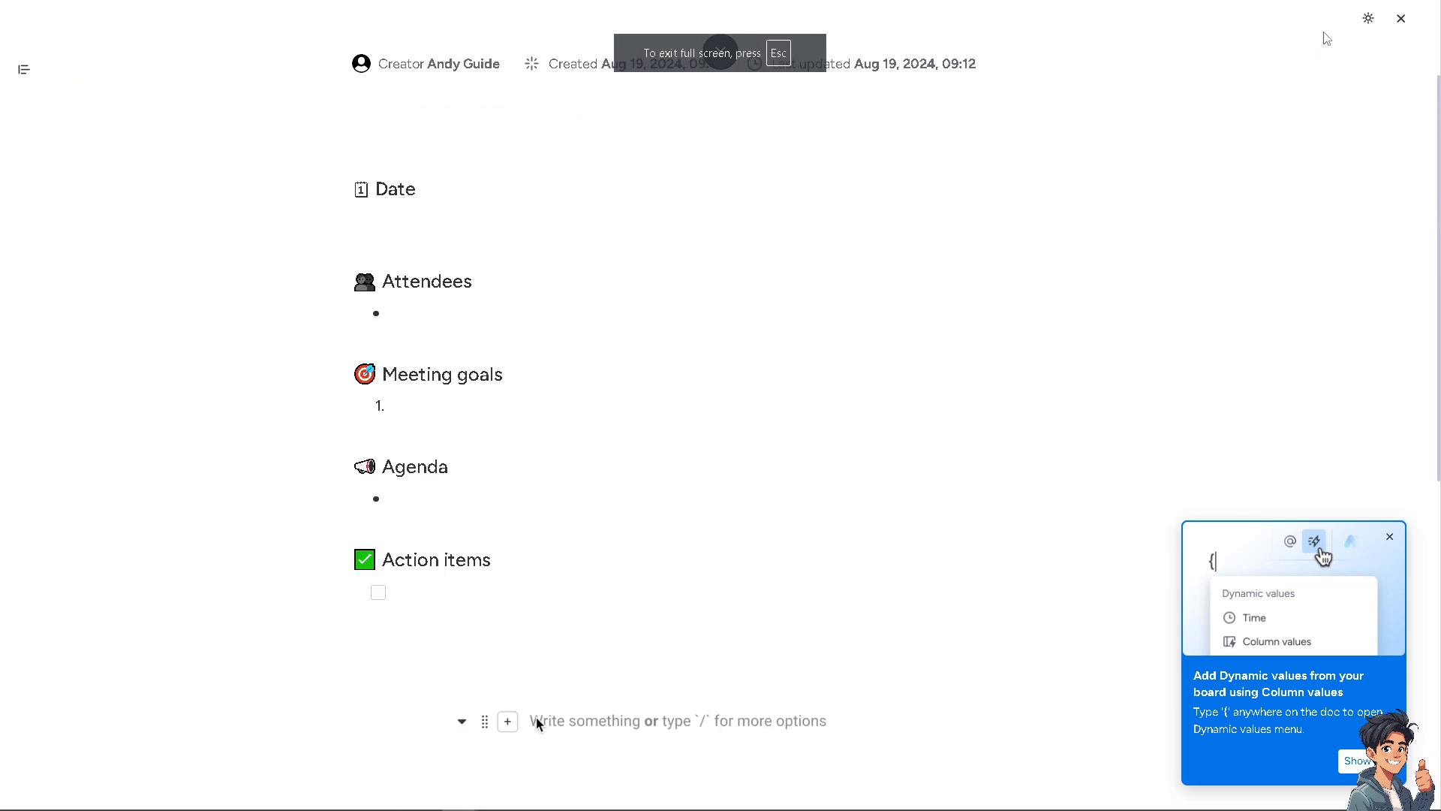
pyautogui.write('/boar')
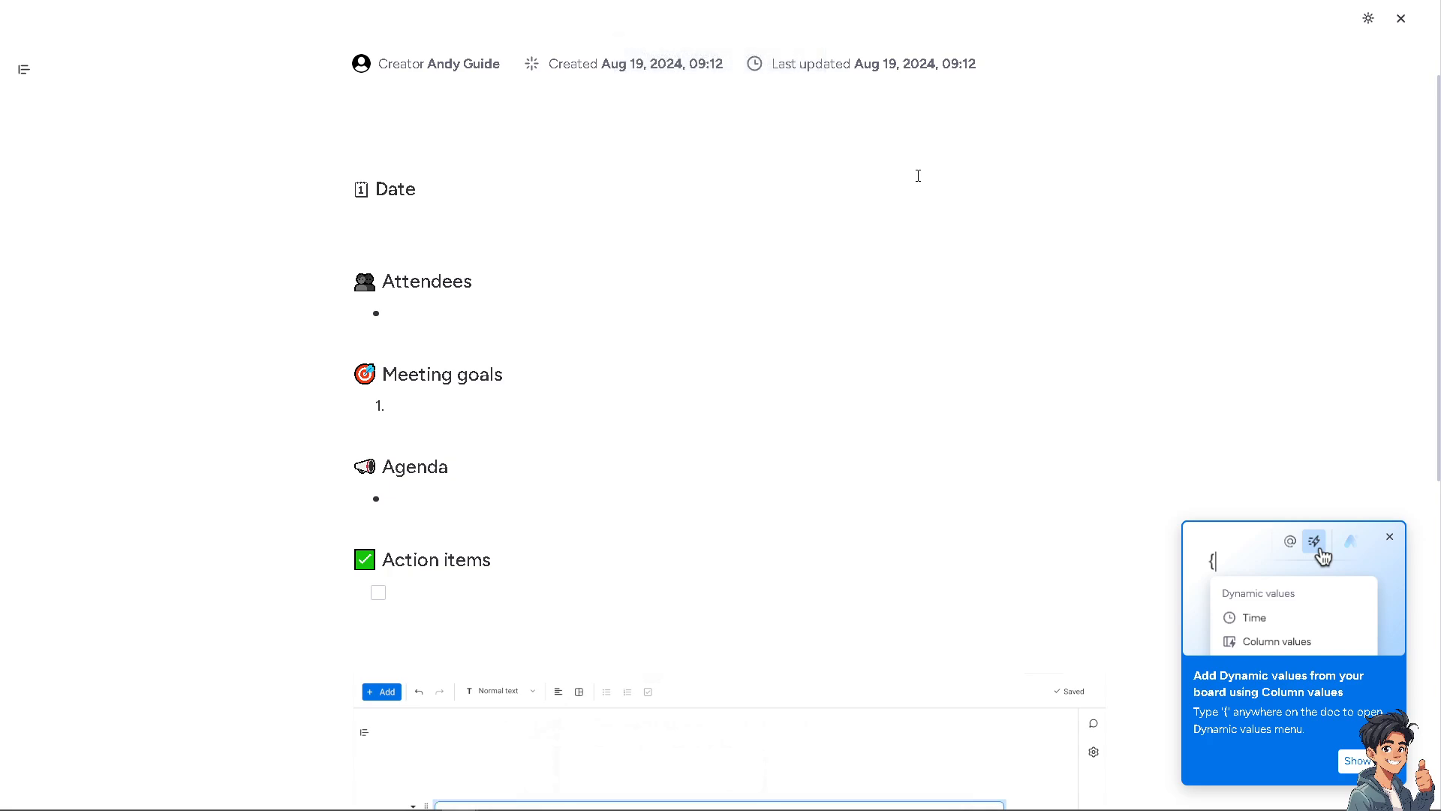
pyautogui.click(1400, 21)
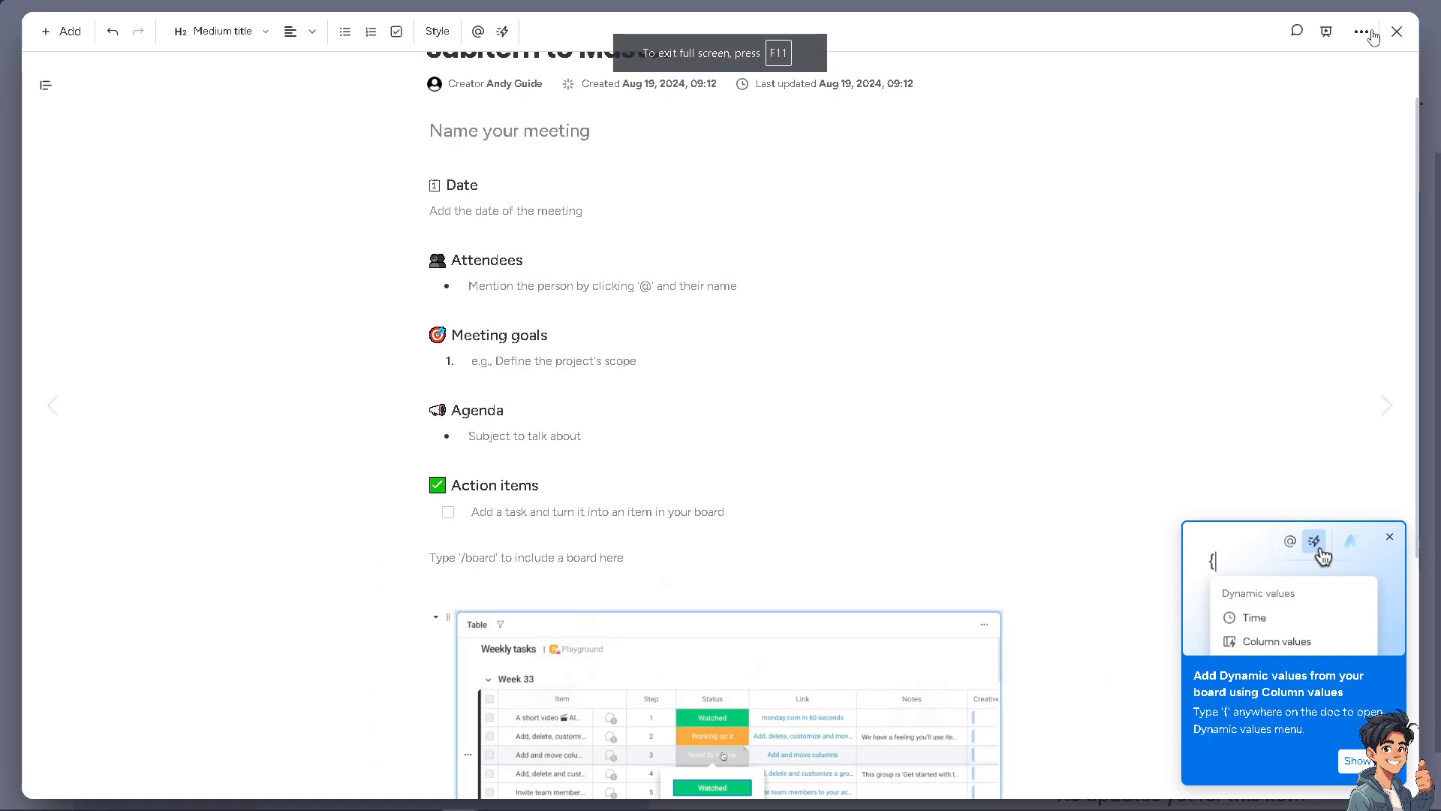
pyautogui.click(1298, 33)
# Step: Enter /board in the doc again, then show the doc's more-options menu
pyautogui.write('/boar')
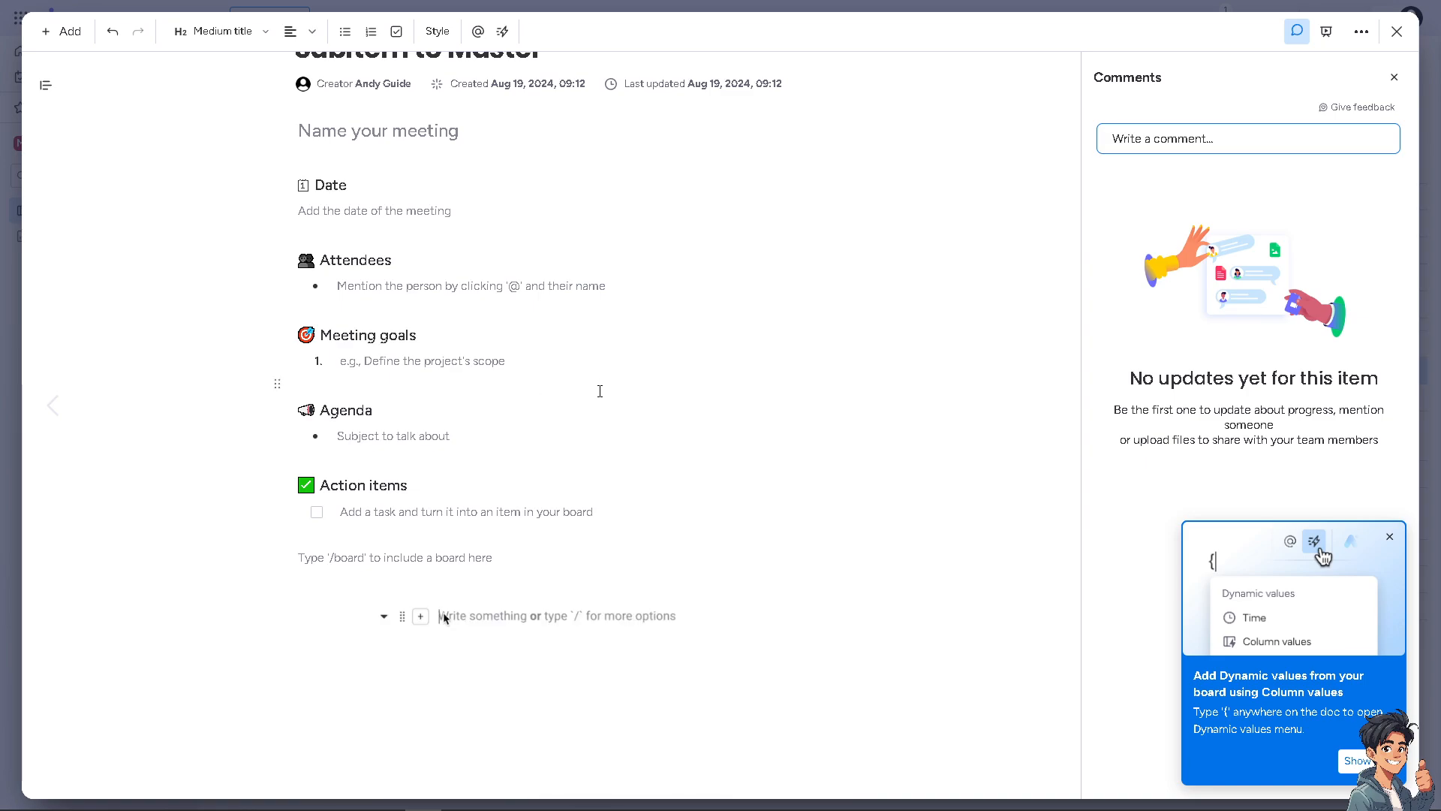
pyautogui.write('/boar')
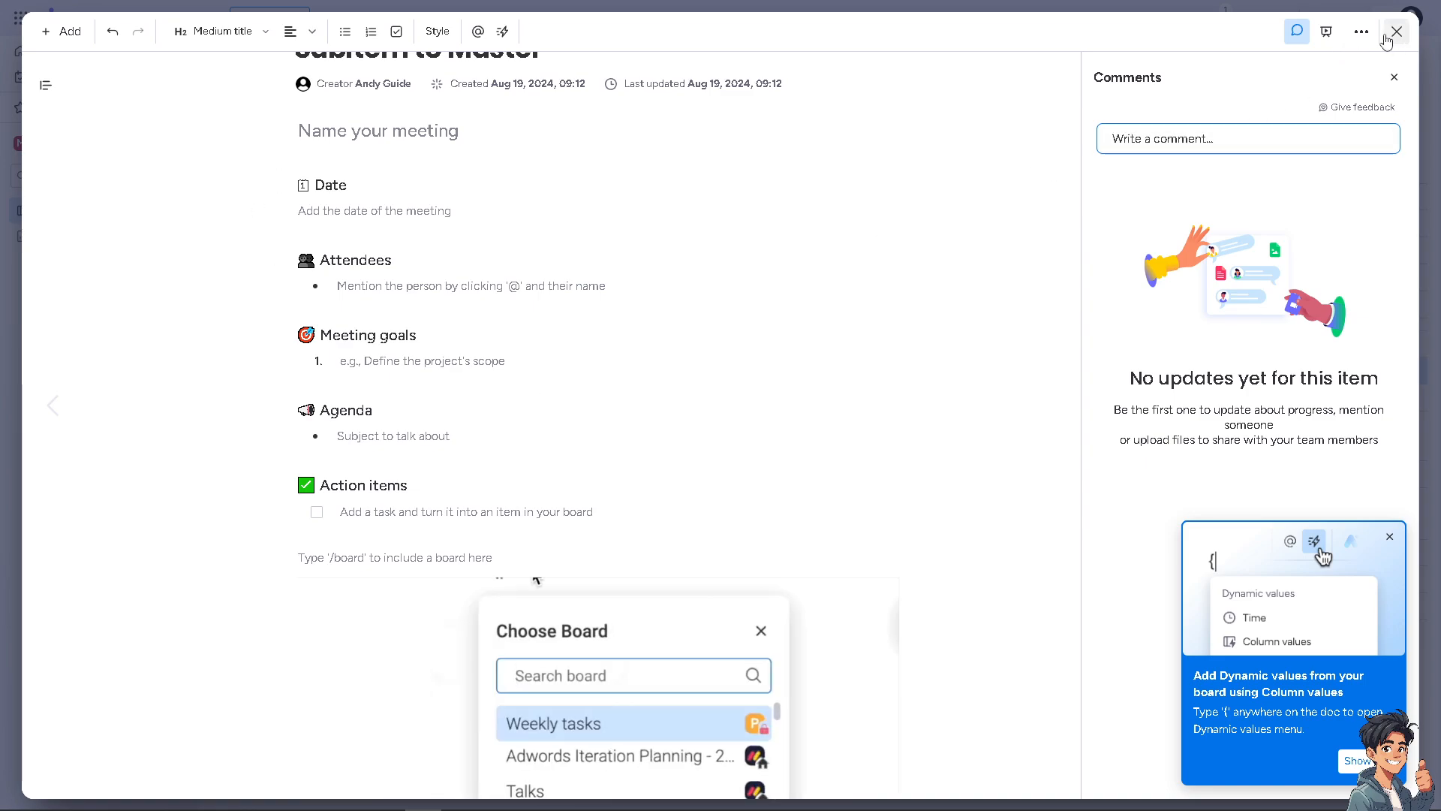
pyautogui.click(1360, 33)
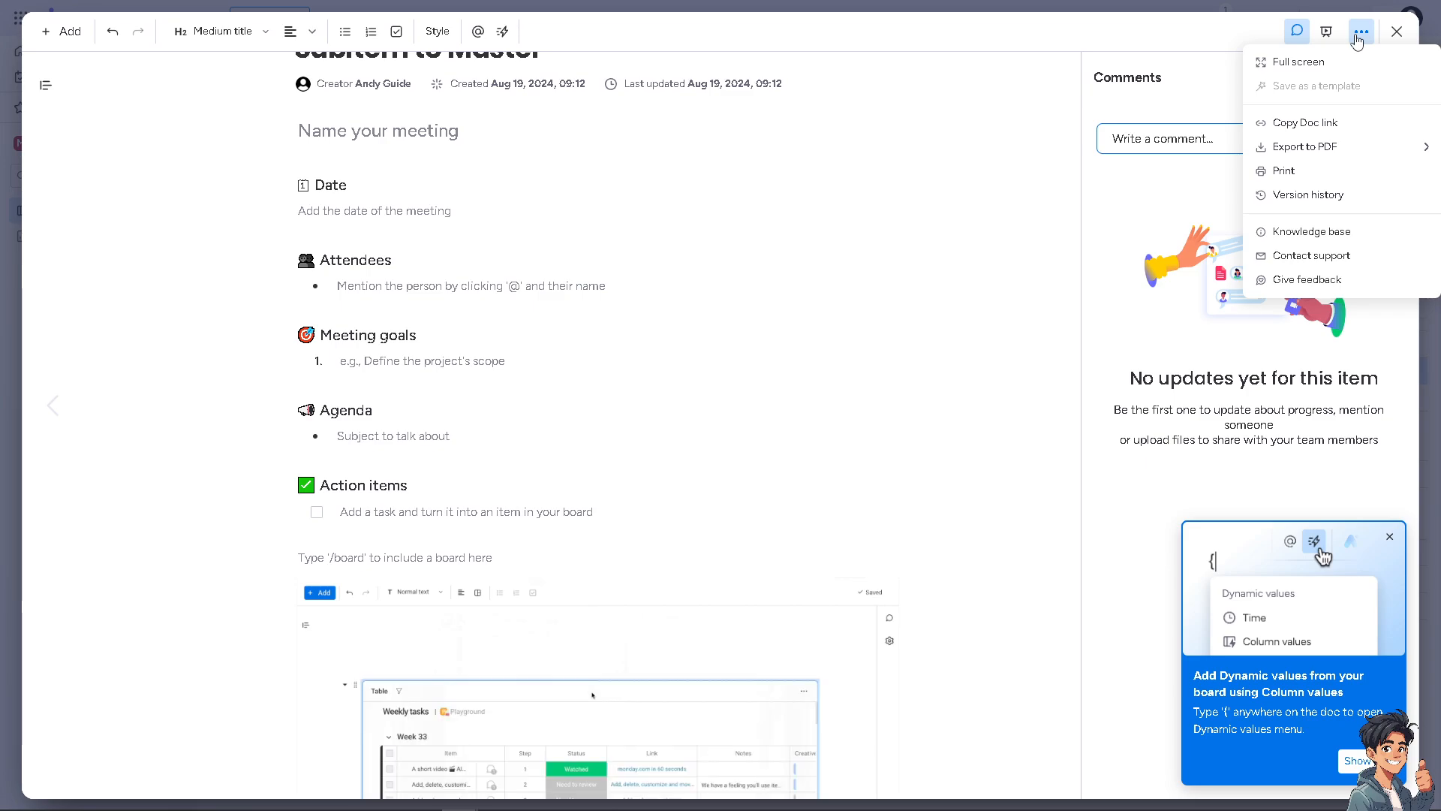
# Step: Close the Subitem to Master doc to get back to the guides board
pyautogui.moveTo(1338, 150)
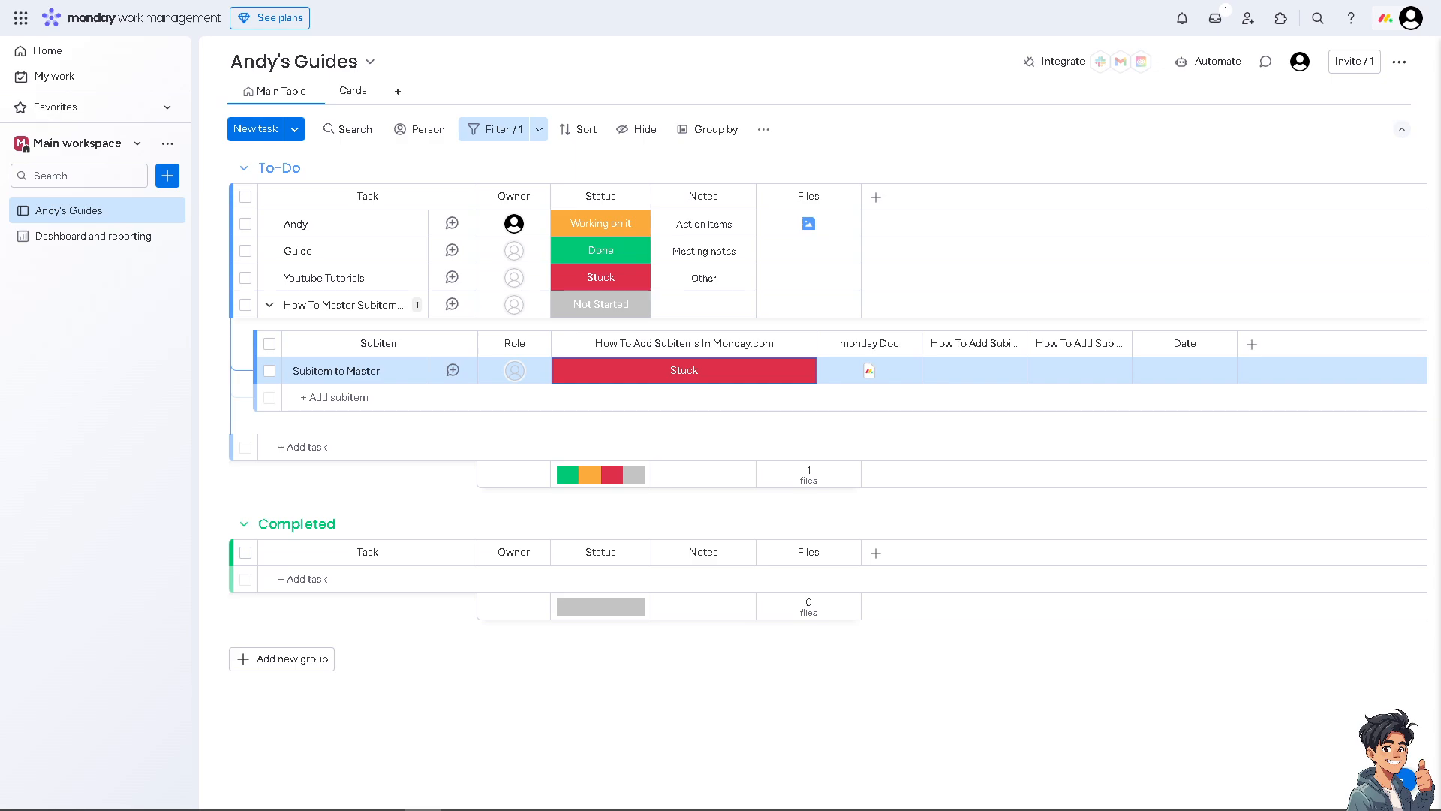
# Step: Invite a new member by e-mail as the subitem's Role, fixing the outlook.com domain typo
pyautogui.click(490, 371)
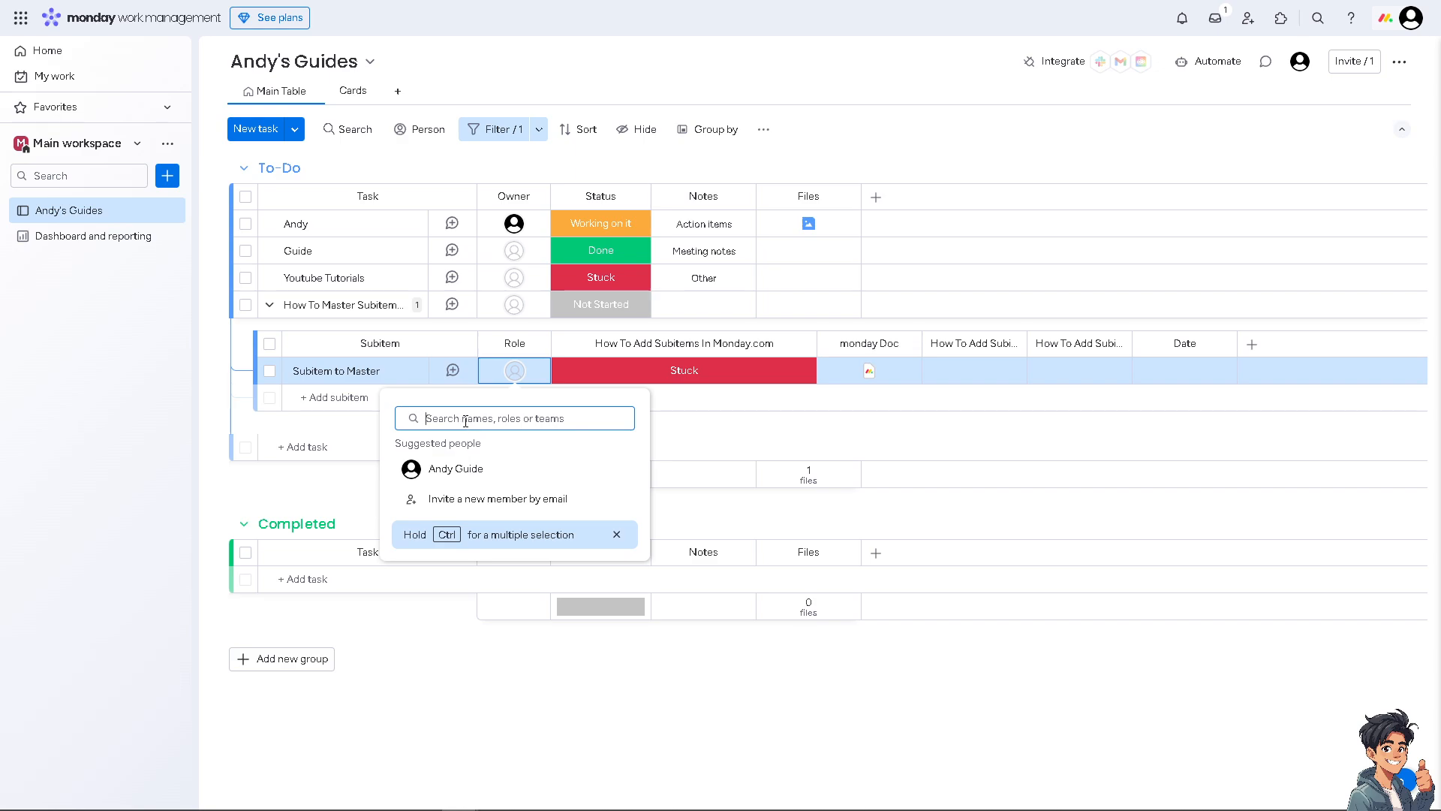
pyautogui.click(457, 507)
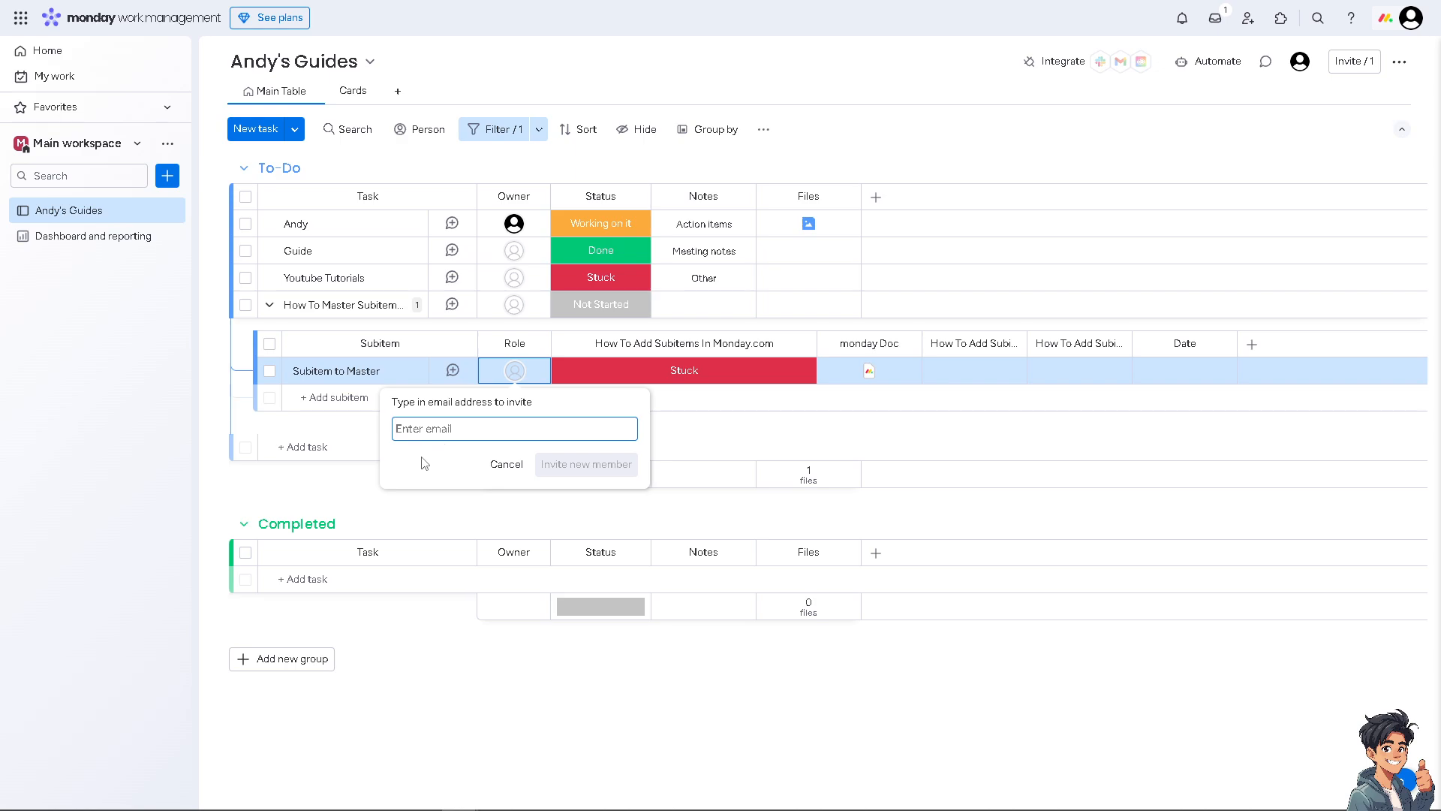
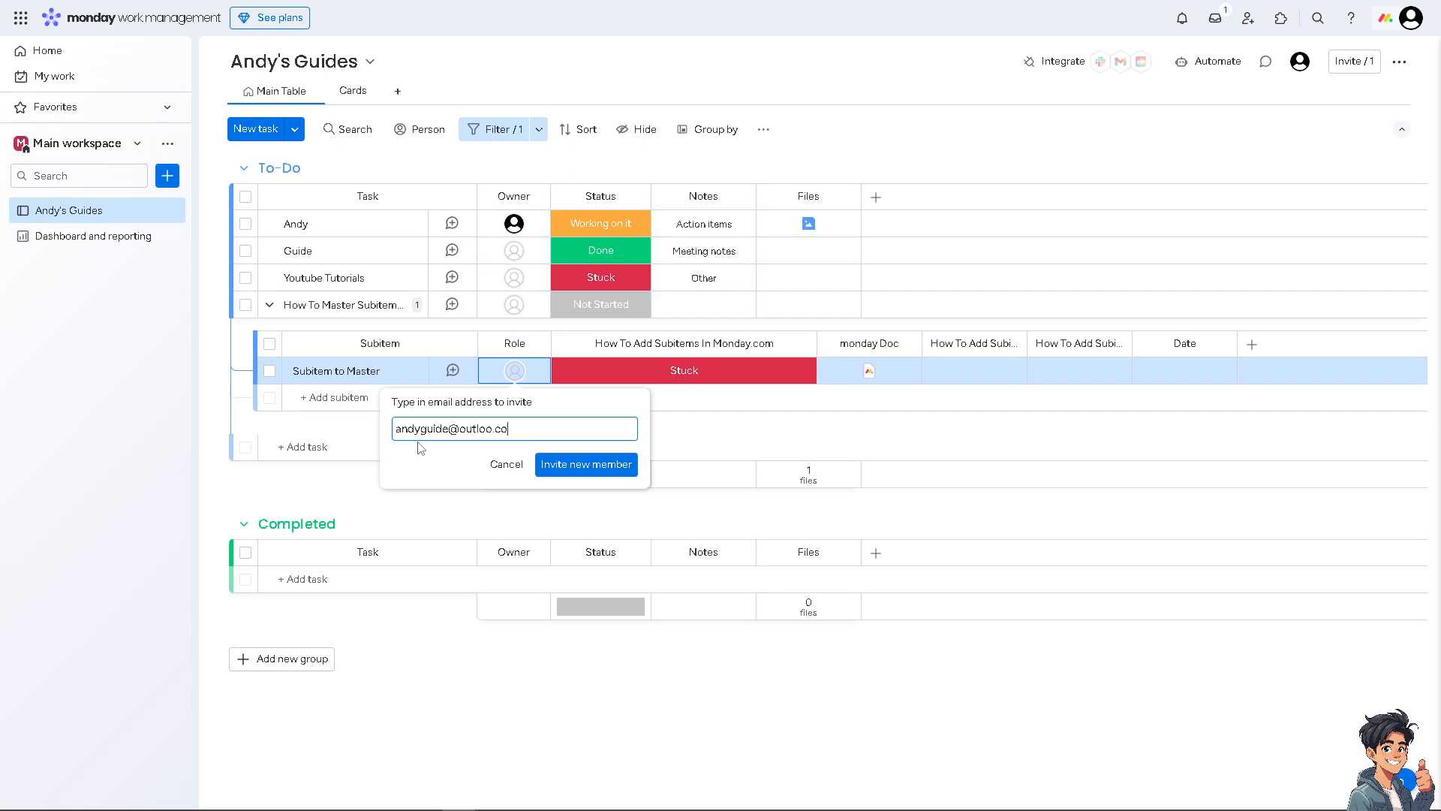
pyautogui.click(490, 429)
pyautogui.write('k')
pyautogui.click(571, 465)
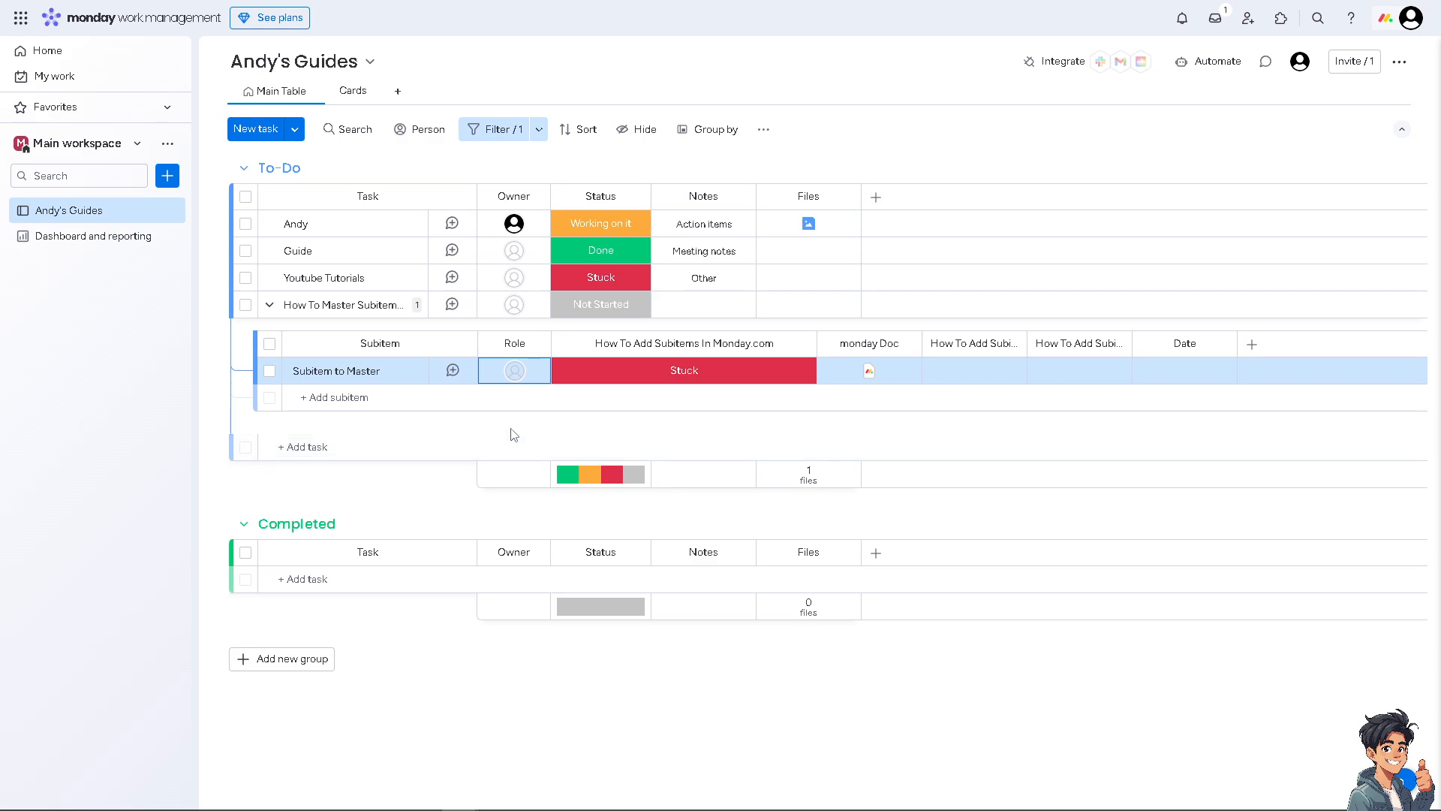
pyautogui.click(517, 345)
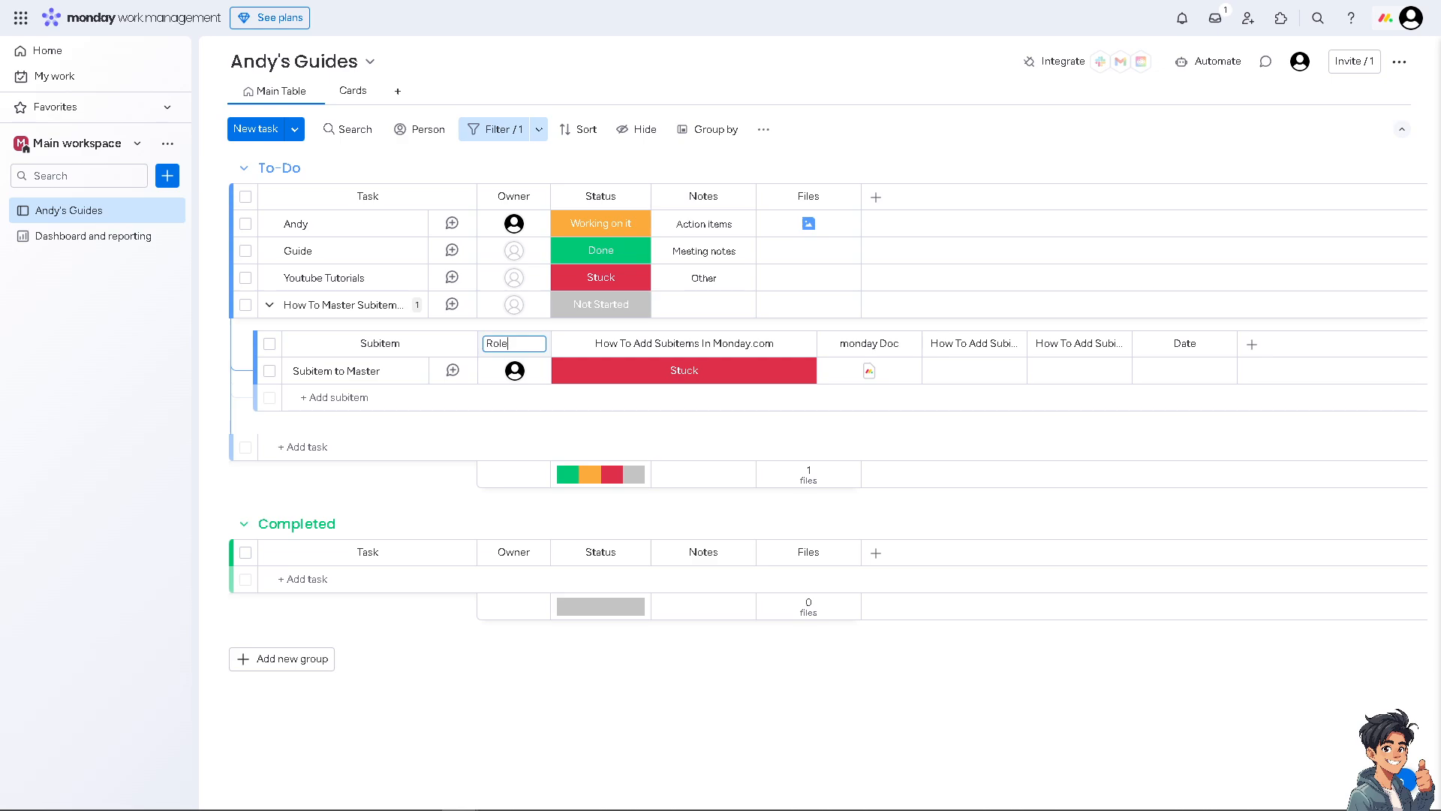
# Step: Save the subitem people column's name as Role
pyautogui.press('Return')
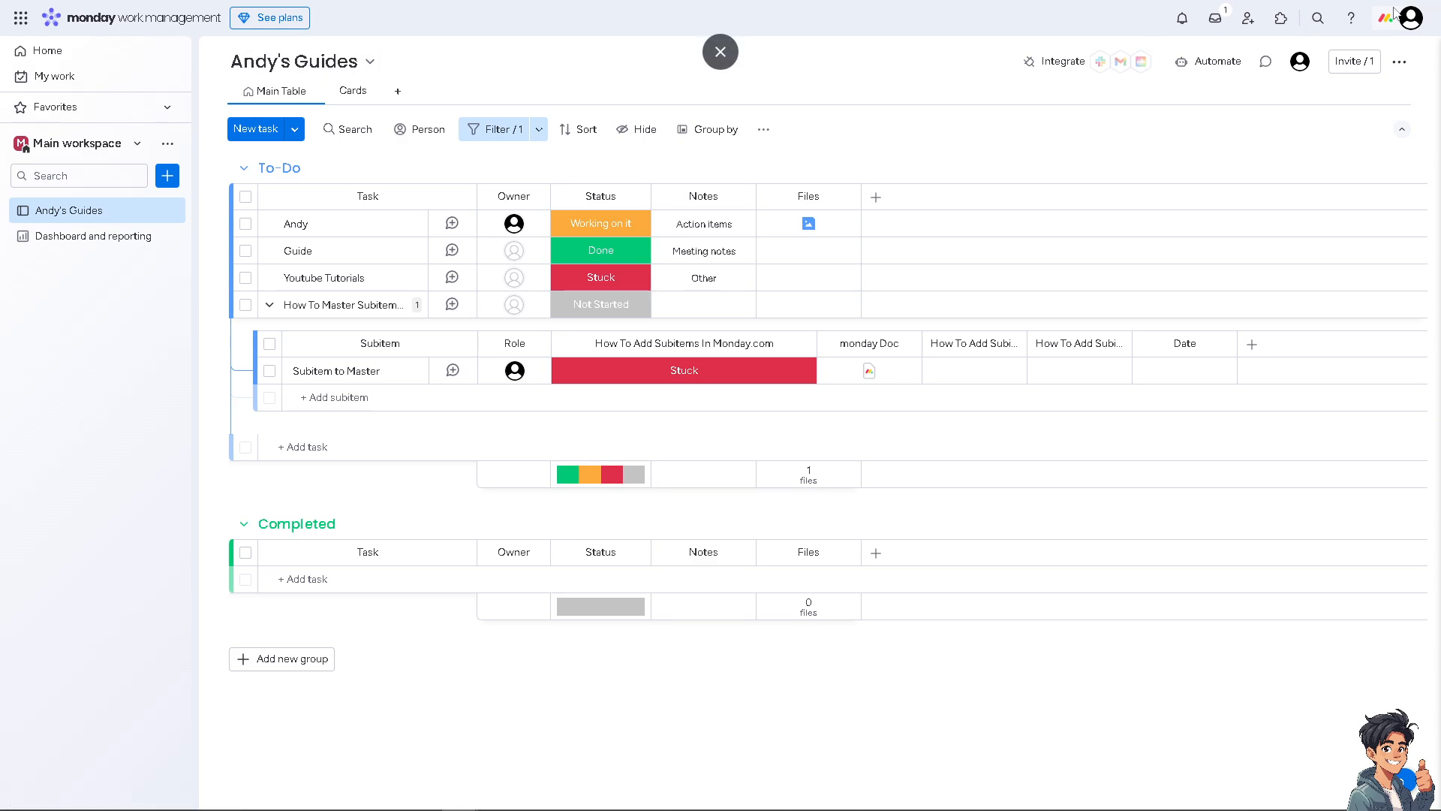
# Step: Search Support & Learn for 'How To Master Subitems in Monday.com' and go to Contact us
pyautogui.click(1352, 19)
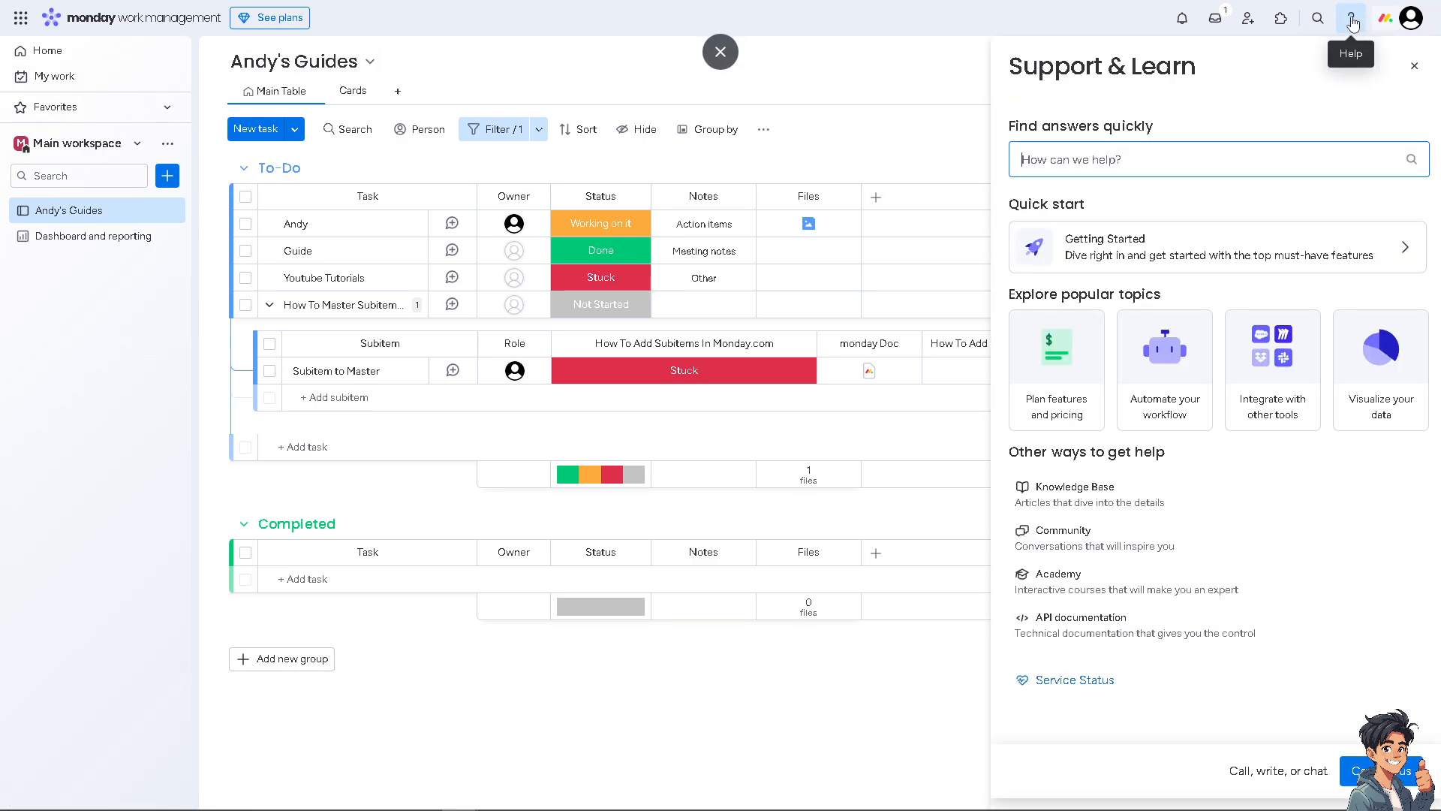
pyautogui.write('How To Master Subitems in Monday.com')
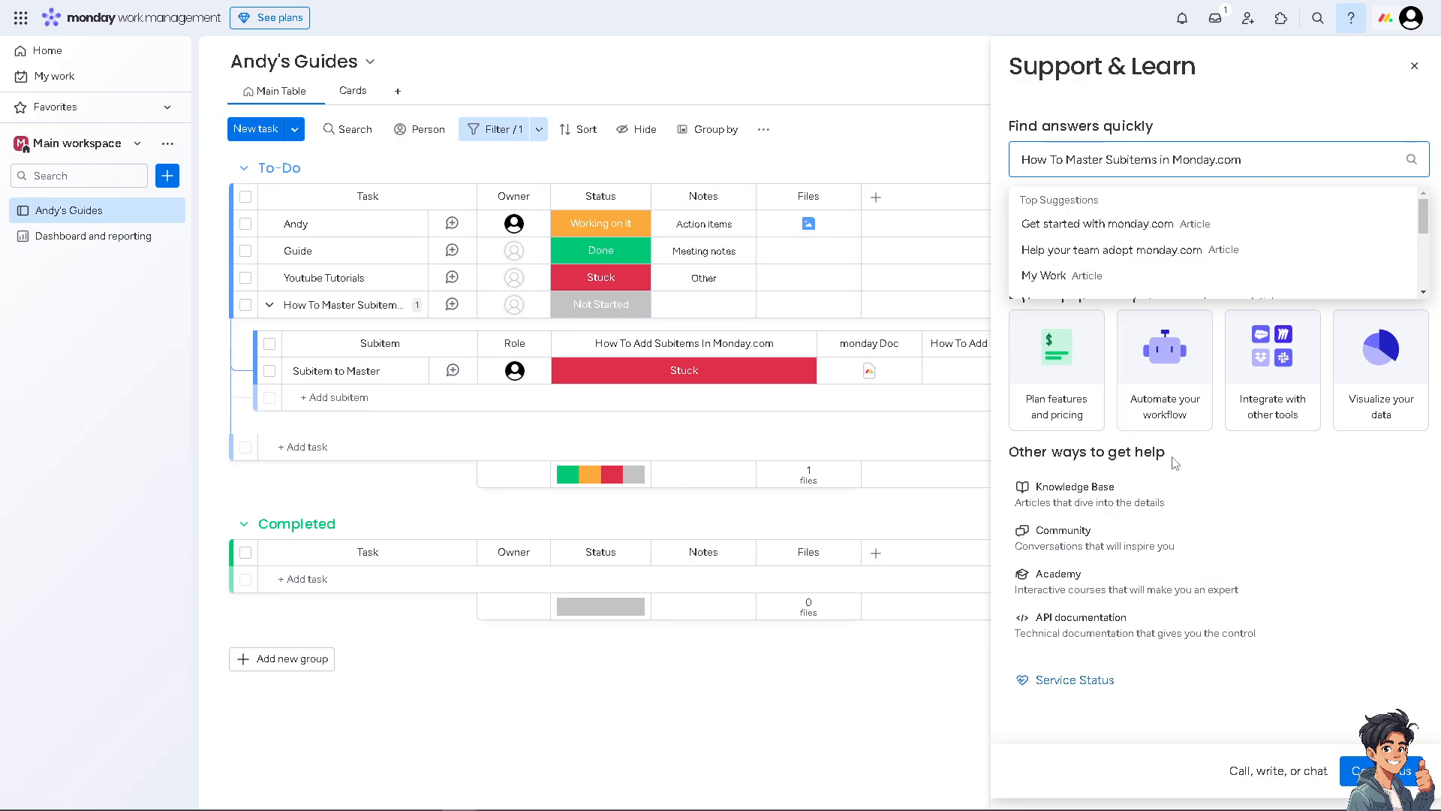
pyautogui.click(1381, 771)
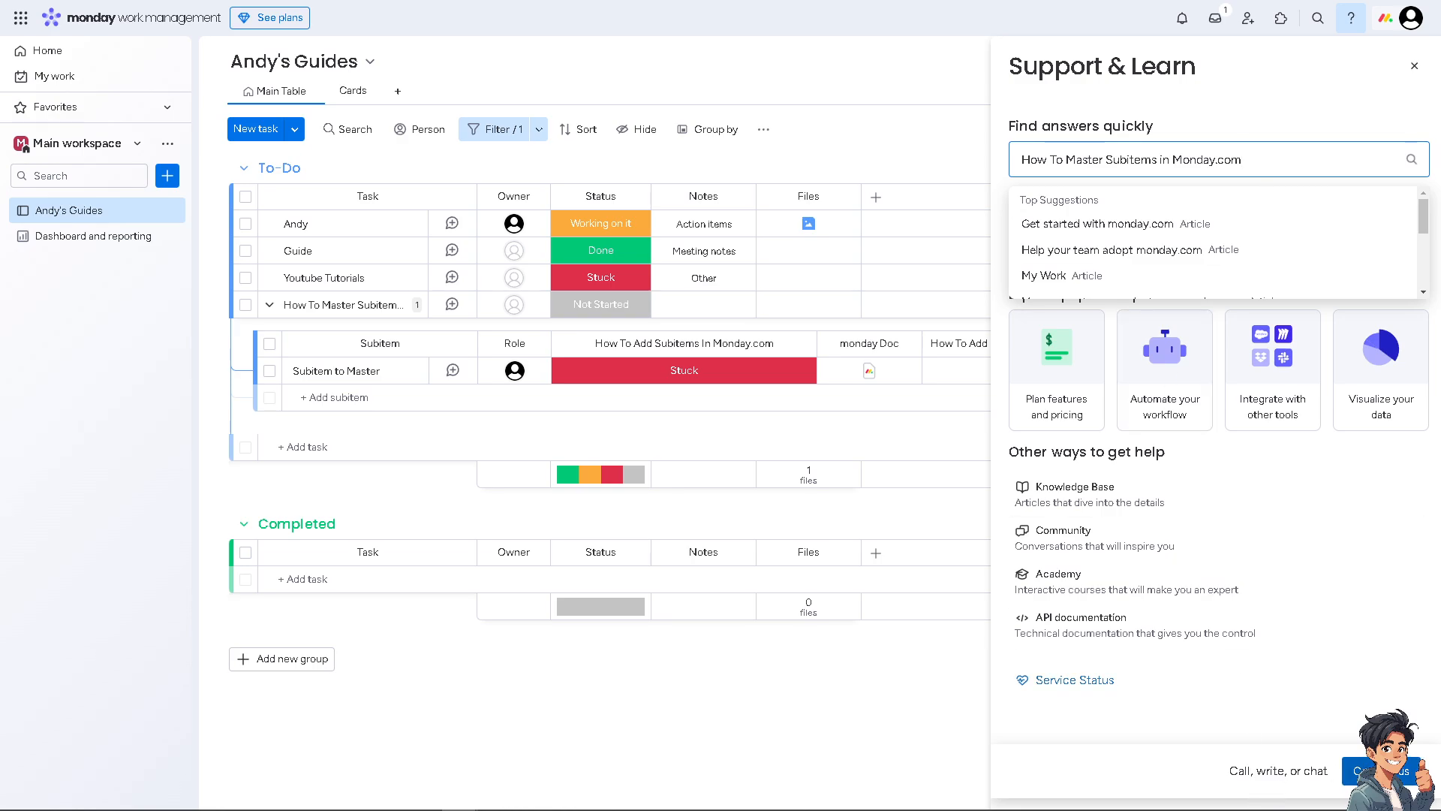